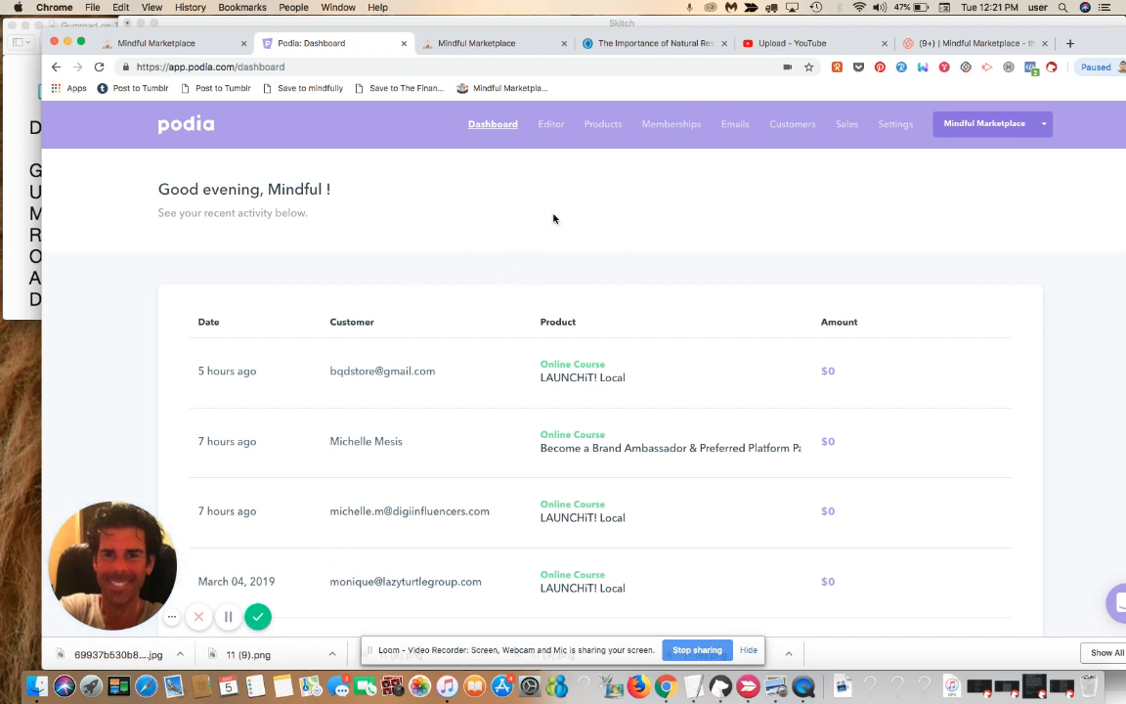
Open the product list and look through the existing courses, digital downloads and bundles.
left_click(609, 133)
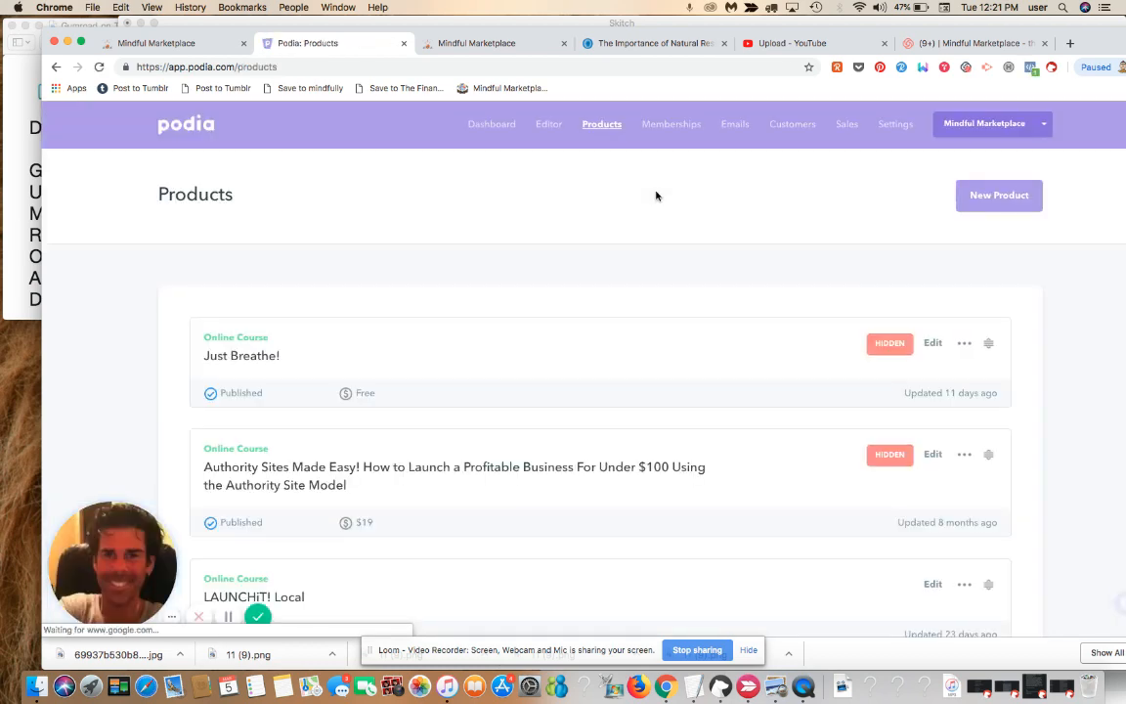
scroll(657, 196, "down", 5)
scroll(656, 196, "down", 10)
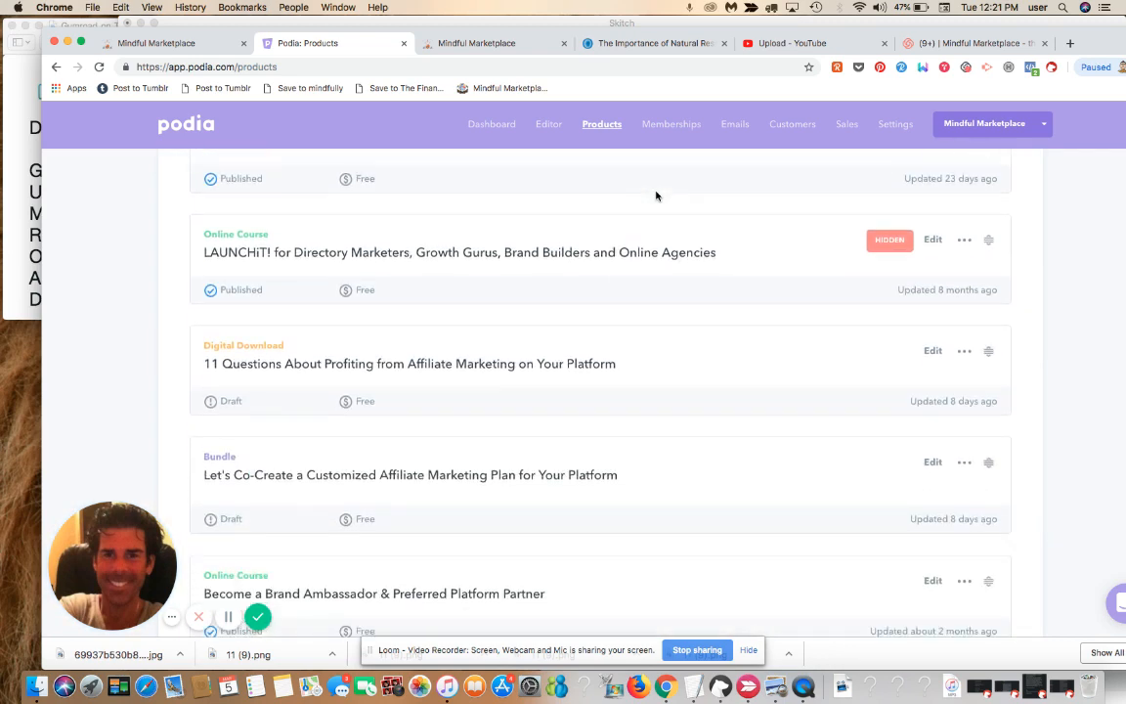
scroll(656, 196, "down", 5)
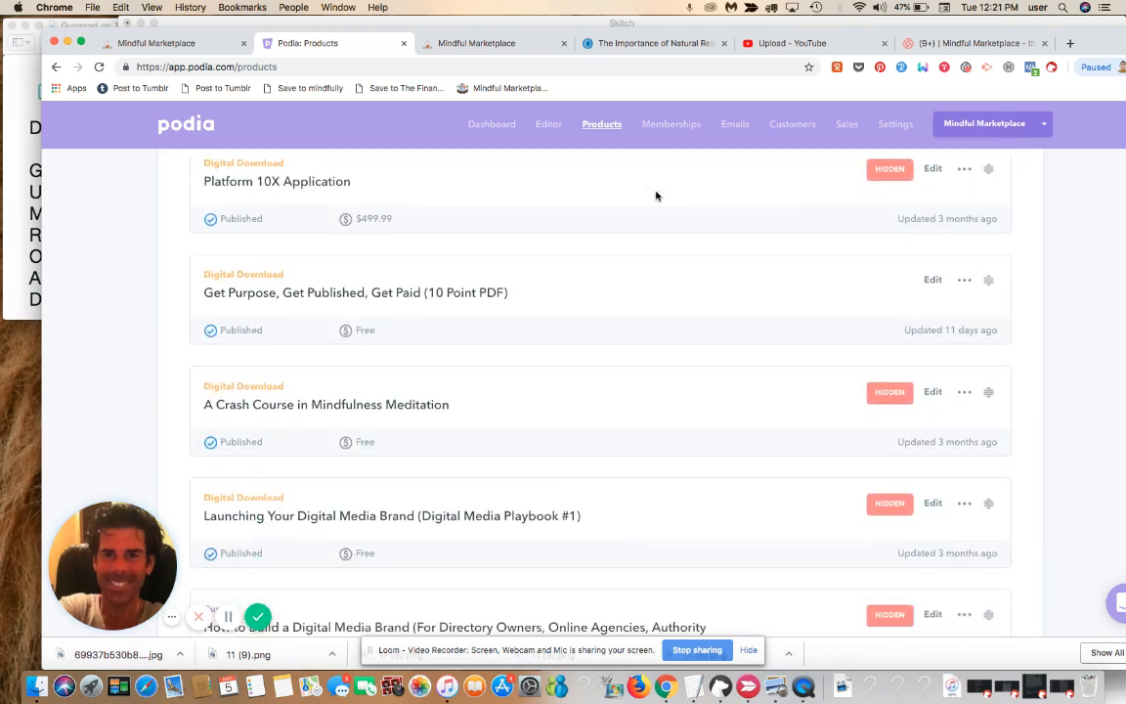
scroll(656, 196, "up", 4)
scroll(656, 195, "up", 10)
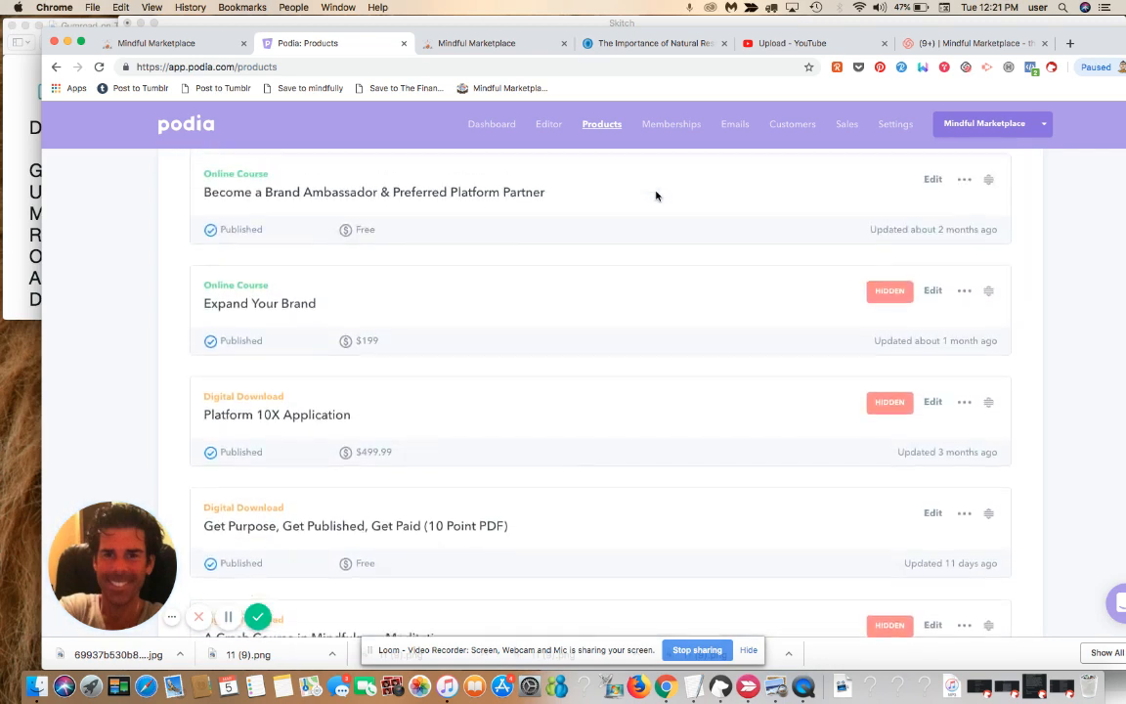
scroll(657, 195, "up", 6)
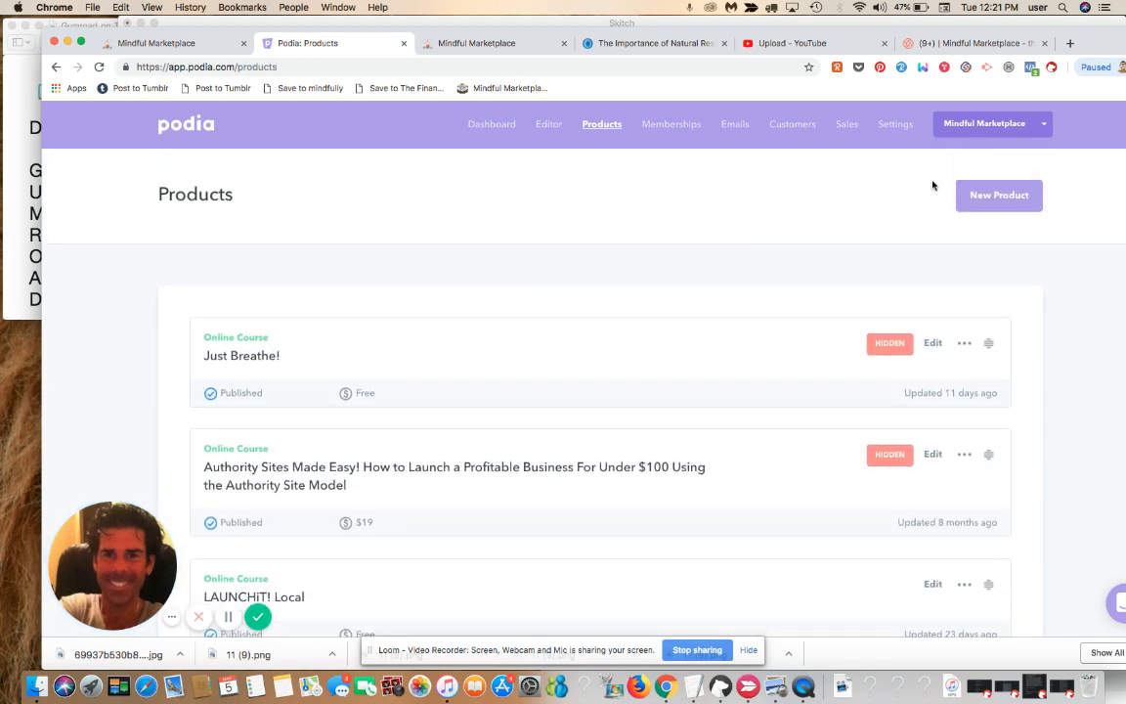
Start a new online course product named "An Online Course for Youtube Viewers and demo purposes".
left_click(989, 200)
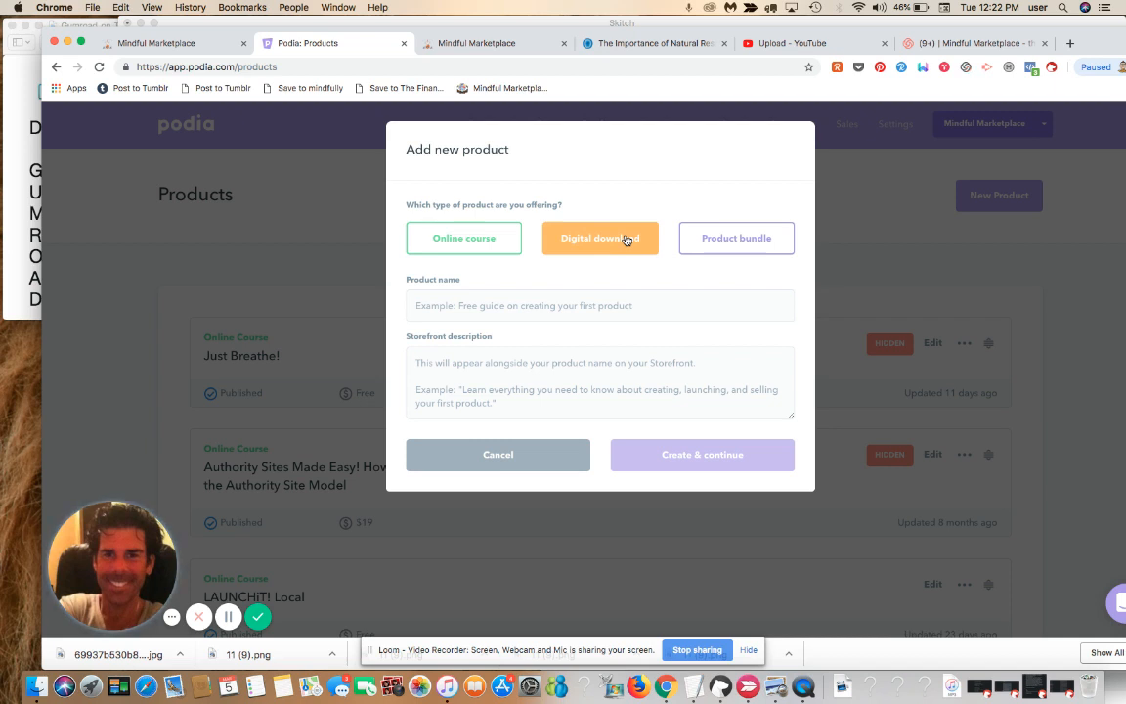
left_click(490, 243)
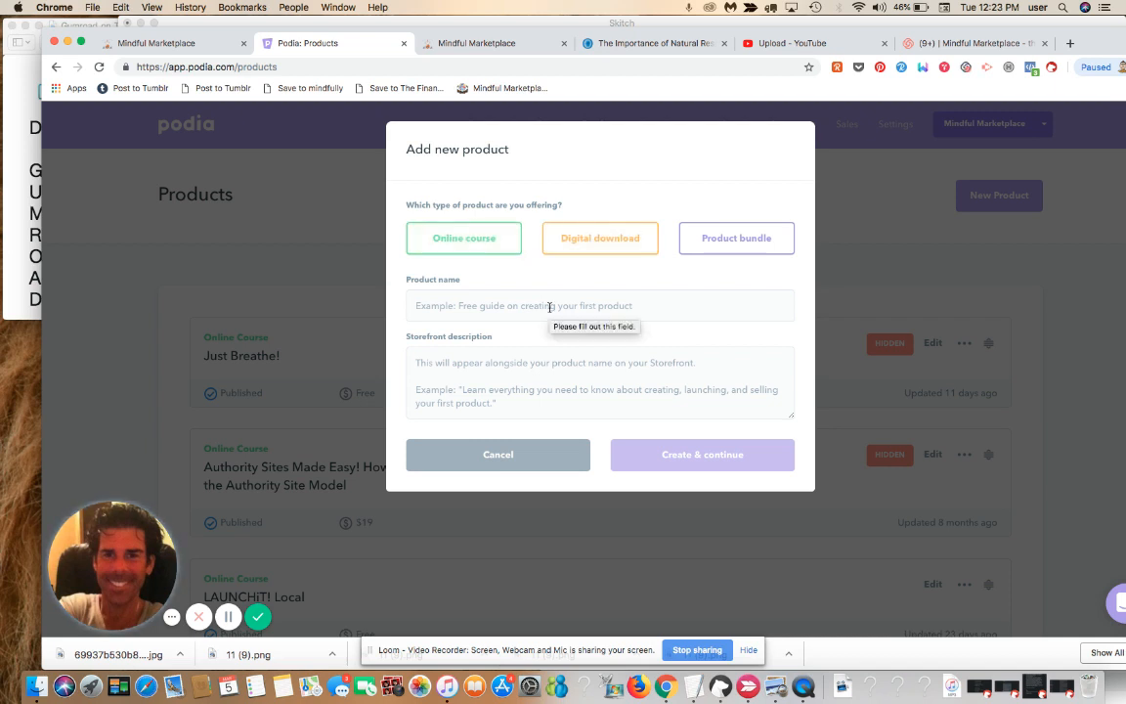
left_click(550, 307)
type("An")
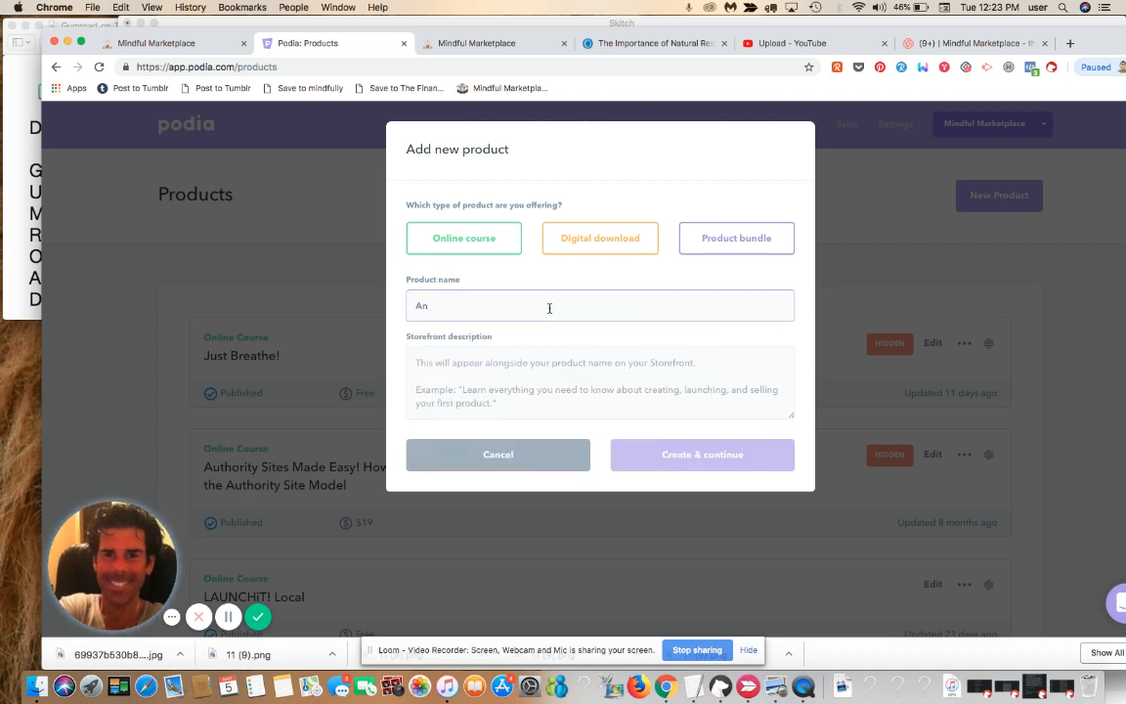
type(" Online Course for")
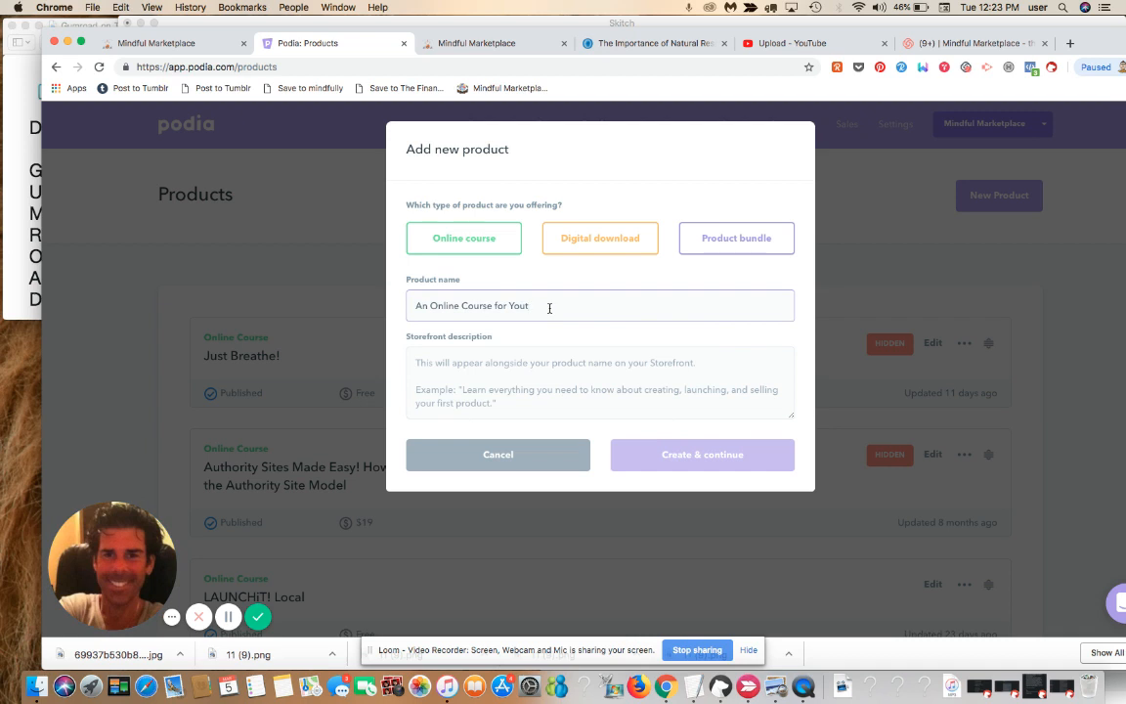
type(" Youtube Viewers")
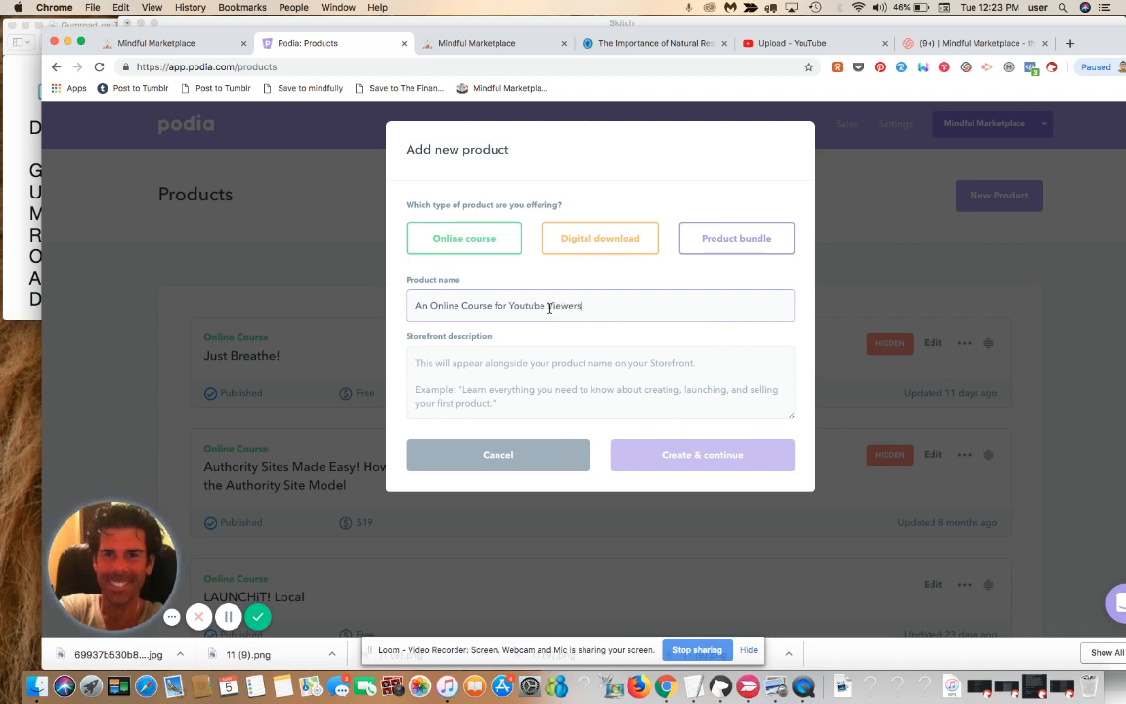
type(" and demo purposes")
Enter the storefront description "this is a demo for our audience." and create the product as an online course.
left_click(528, 391)
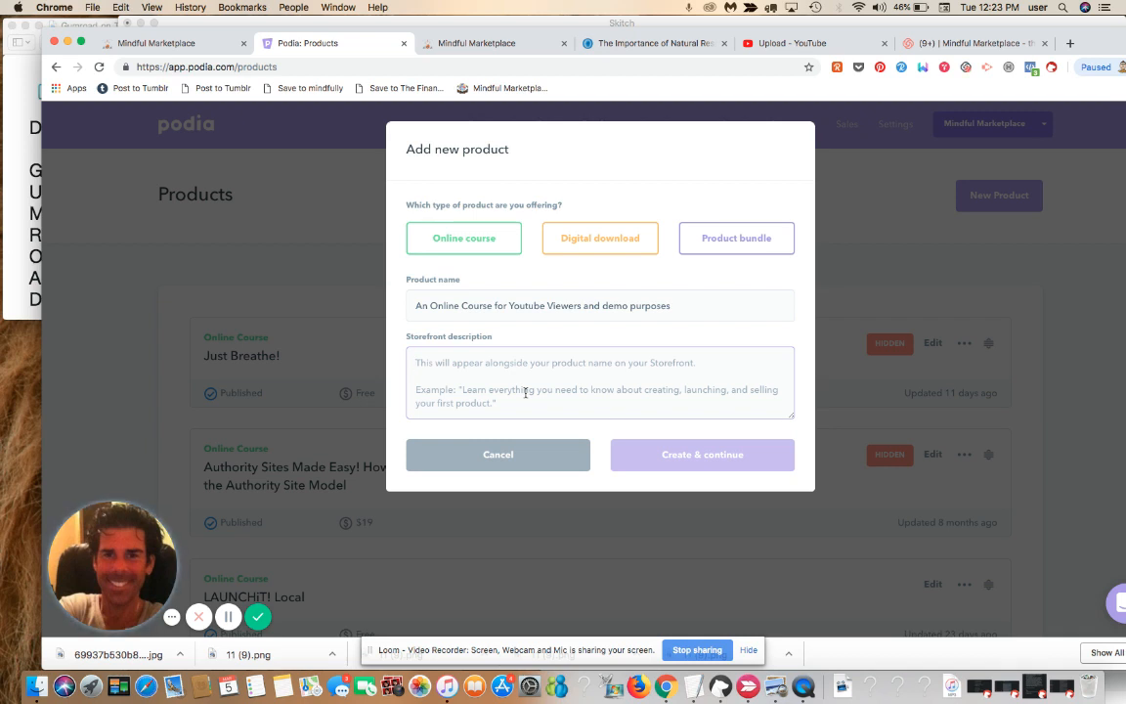
type("this is a demo")
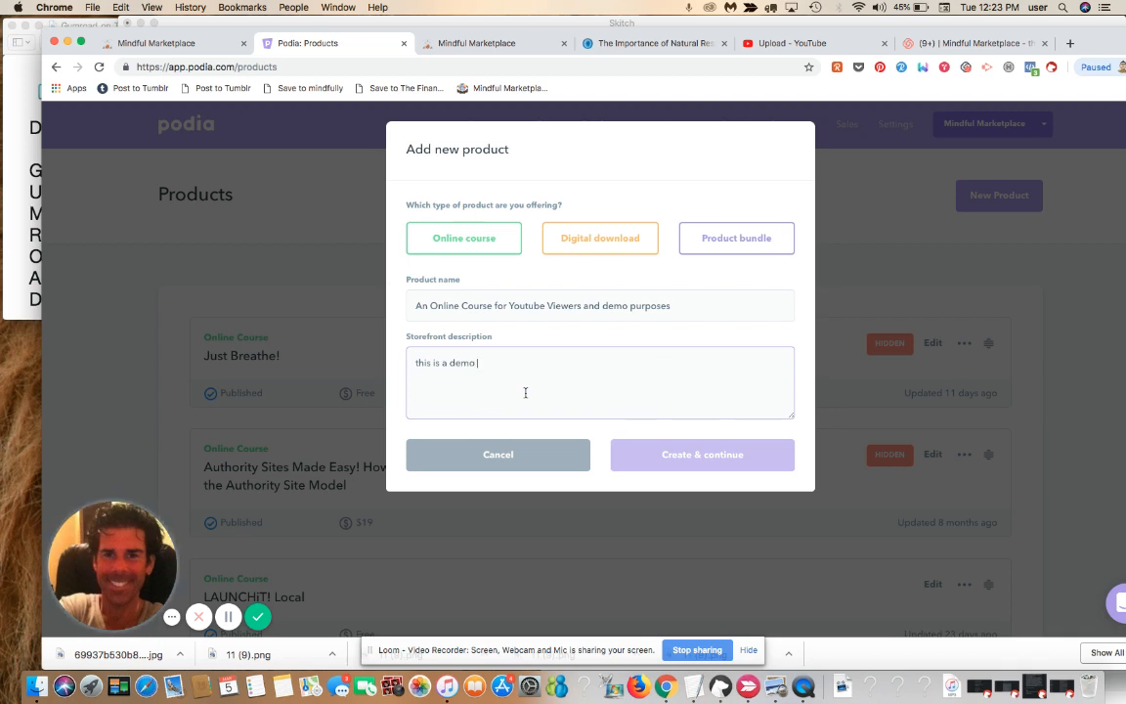
type(" for our audience.")
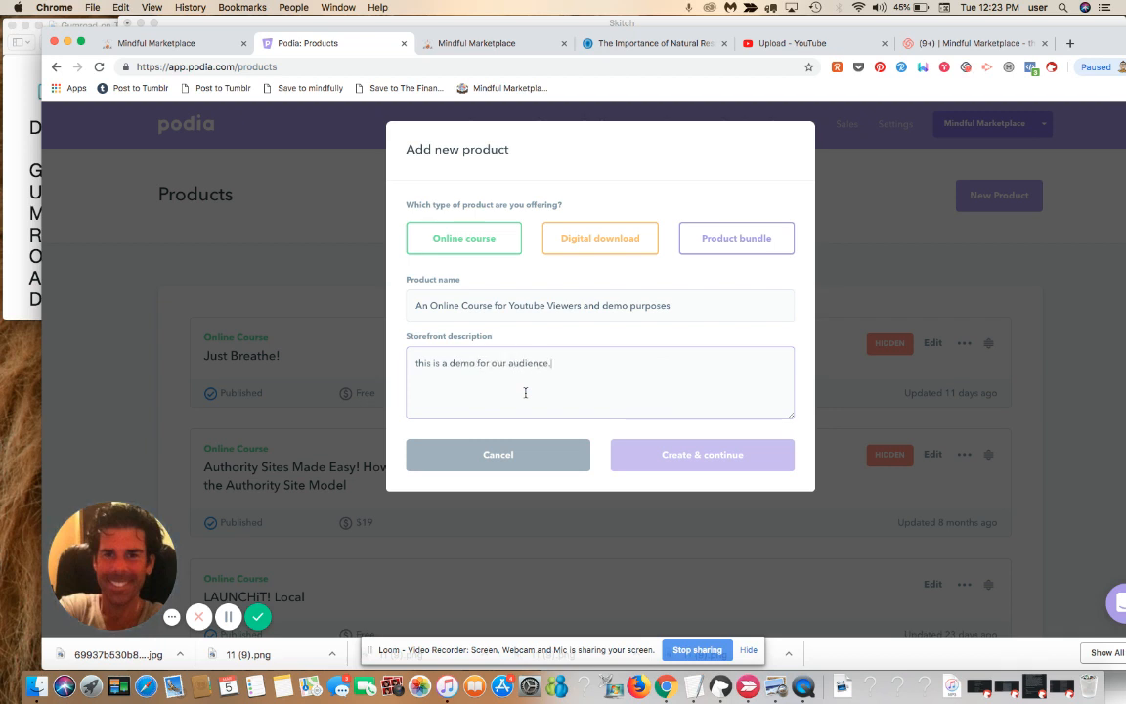
left_click(477, 242)
left_click(708, 455)
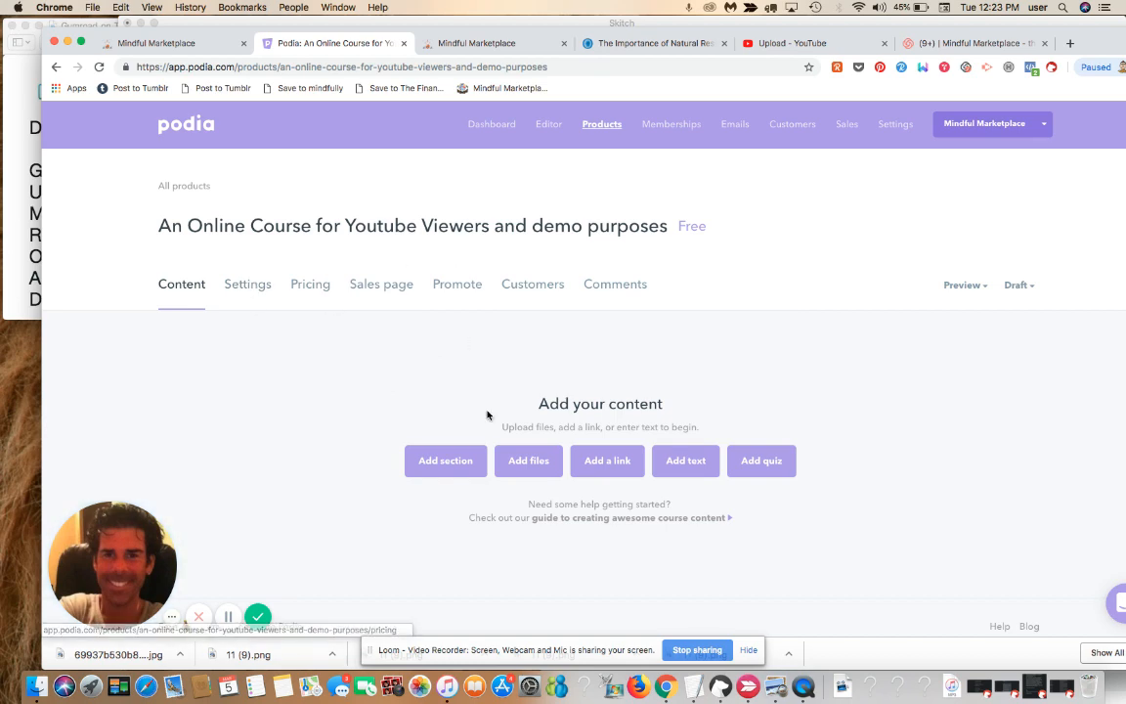
Add a course section titled "Welcome!" with the description "this is waht you ought to expect." and save it.
left_click(450, 462)
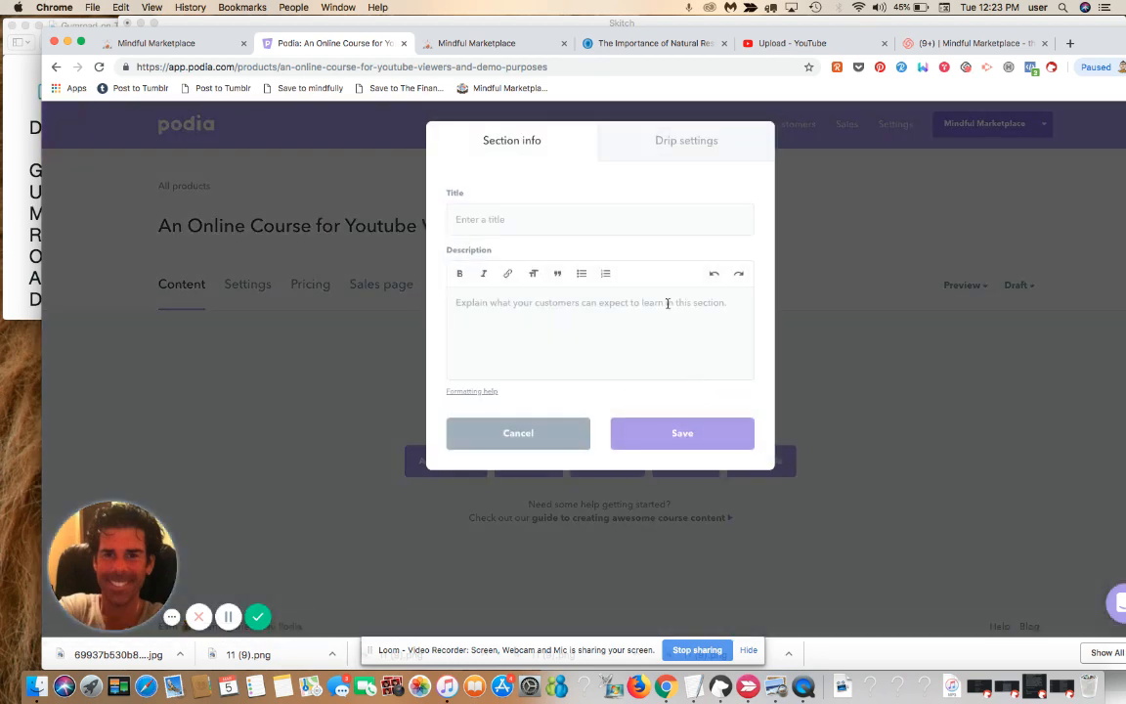
left_click(545, 226)
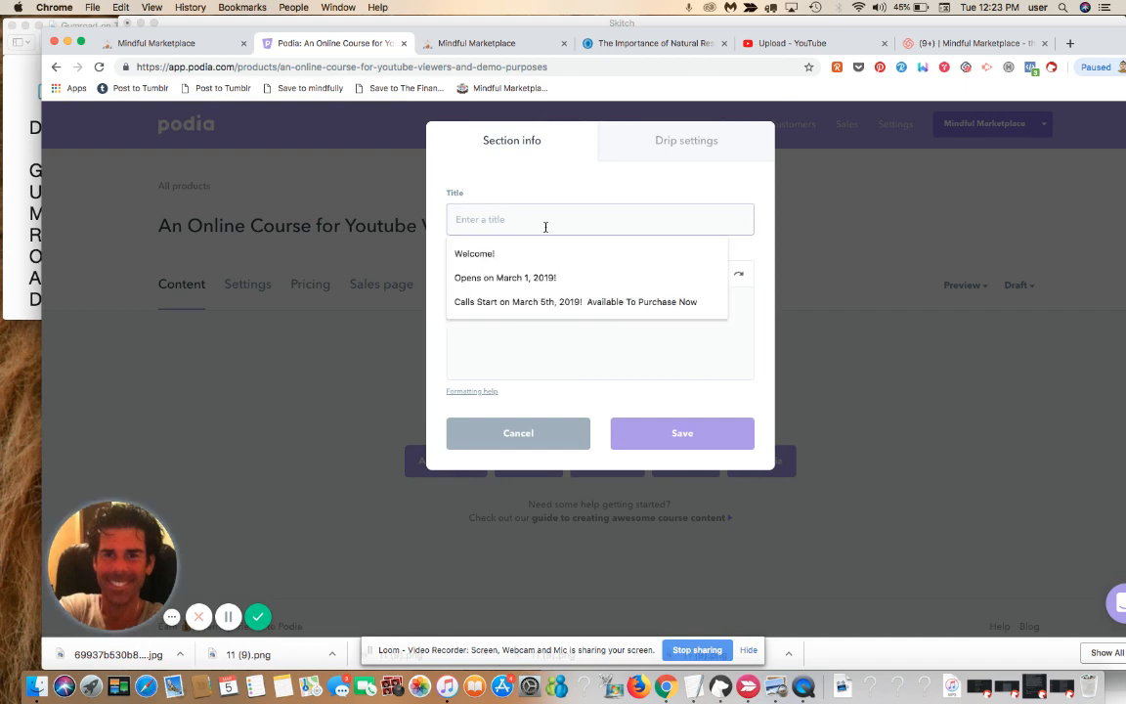
type("Welcome!")
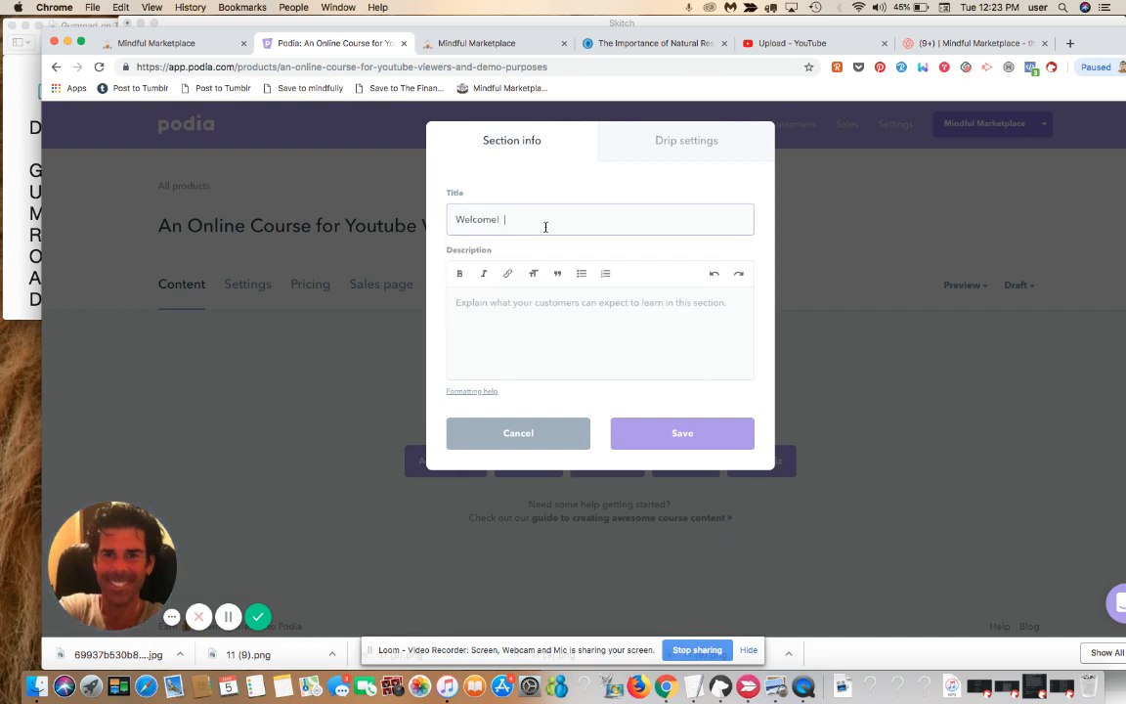
left_click(532, 321)
type("this is waht you ought to expect.")
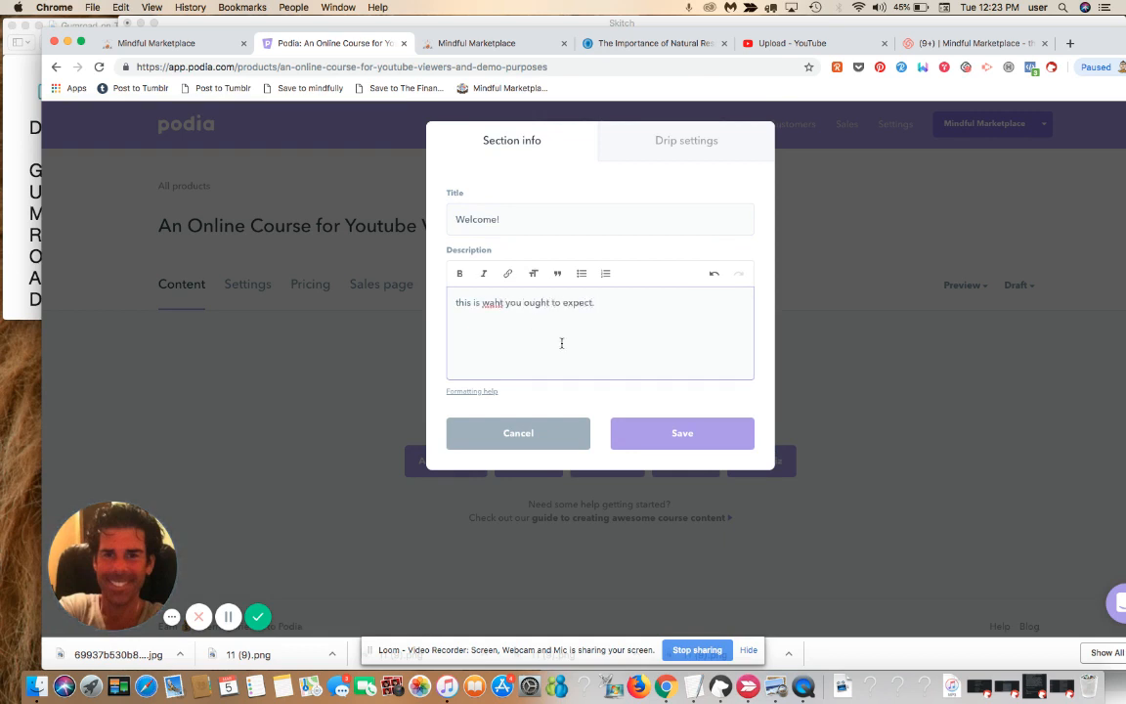
left_click(687, 445)
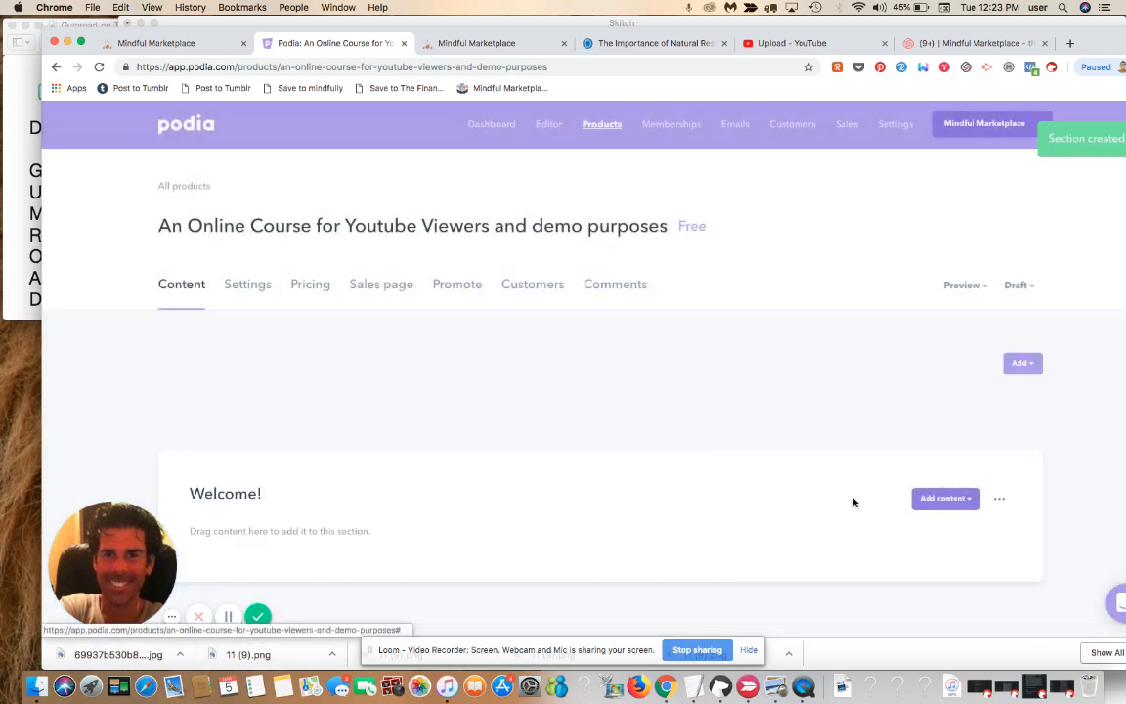
left_click(948, 500)
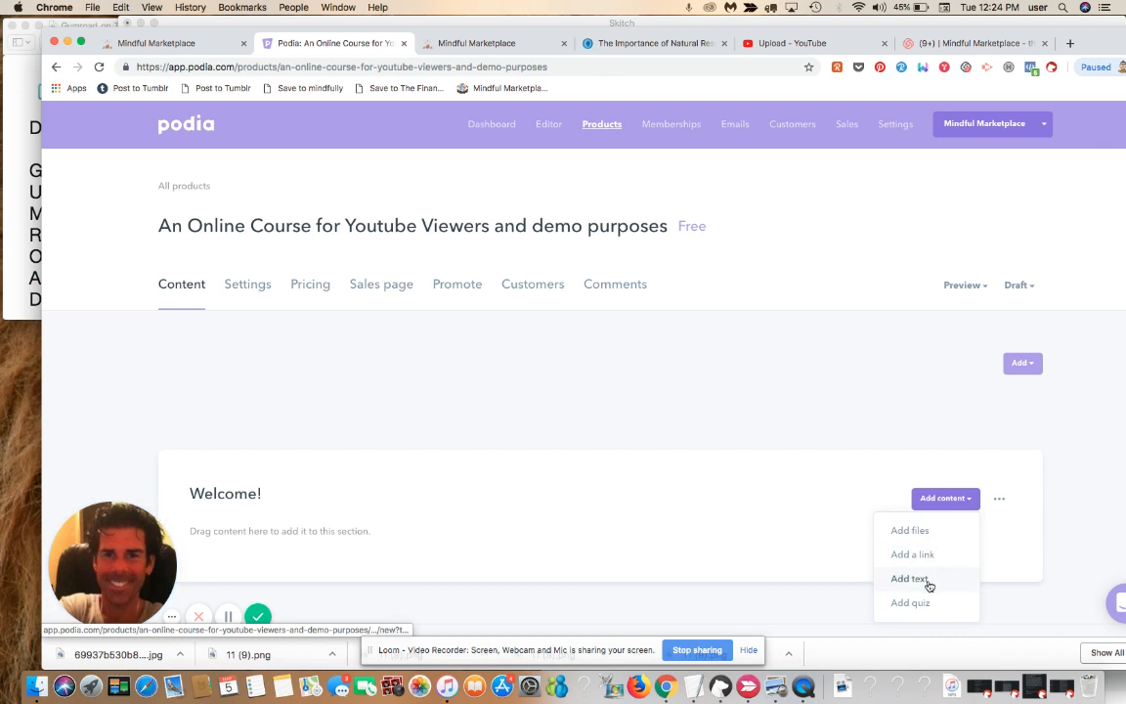
left_click(822, 385)
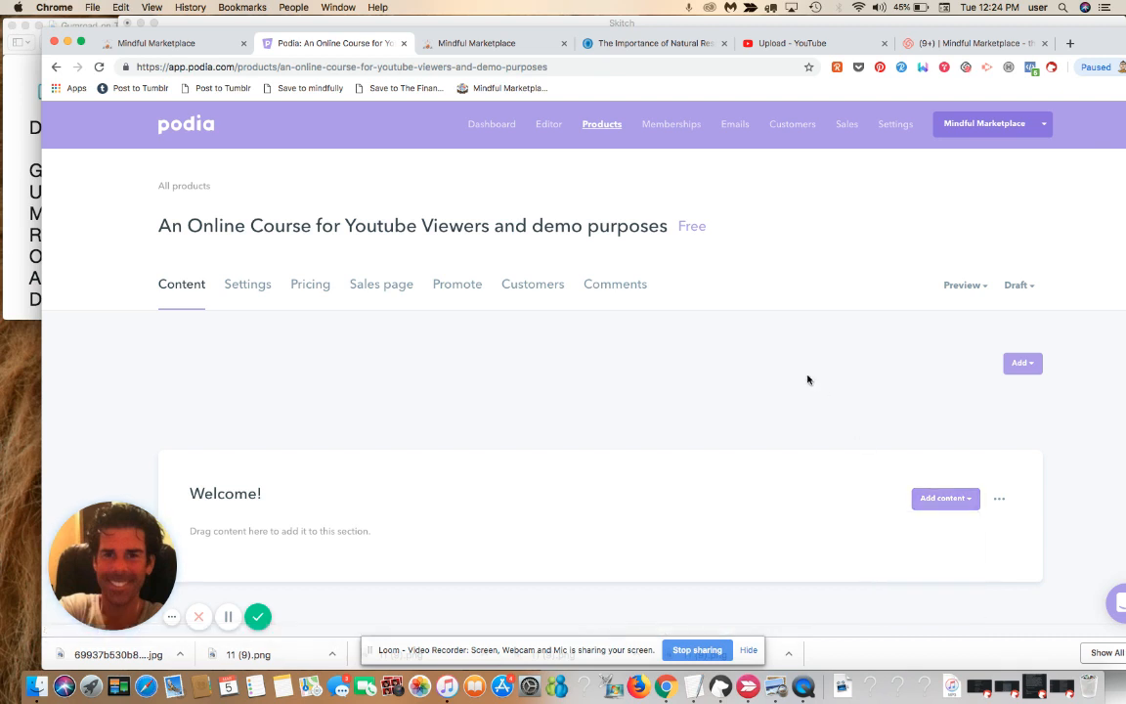
Add a start date of March 20, 2019 in the course's visibility and enrollment settings.
left_click(250, 293)
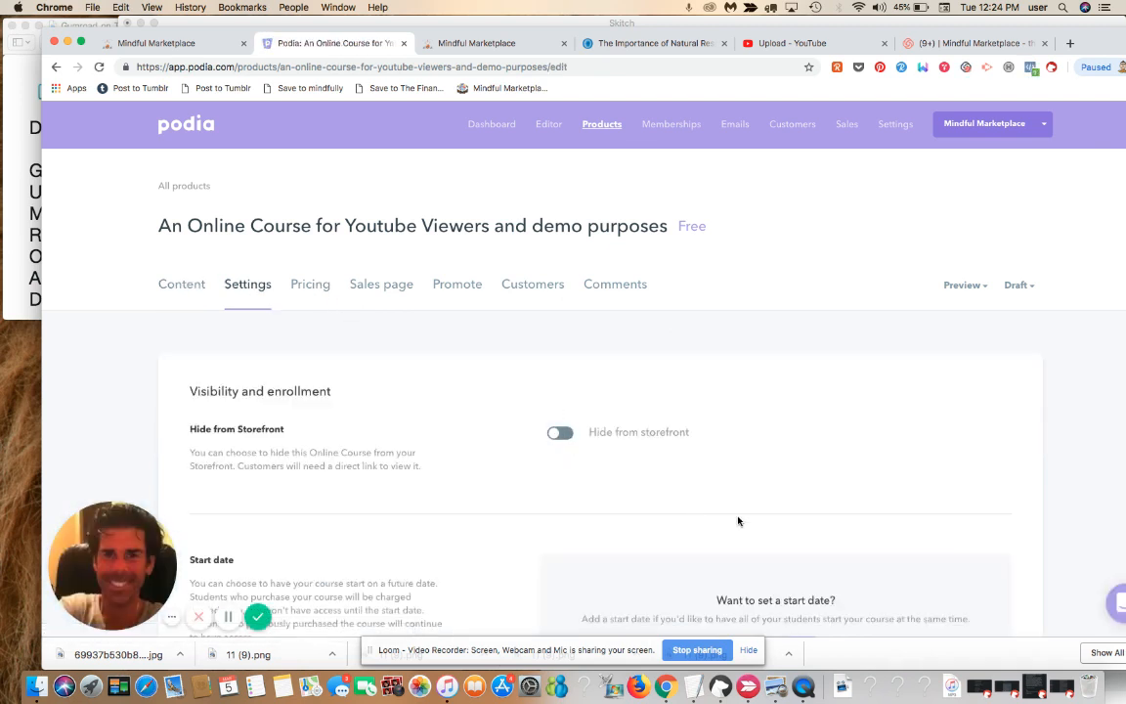
scroll(861, 473, "down", 5)
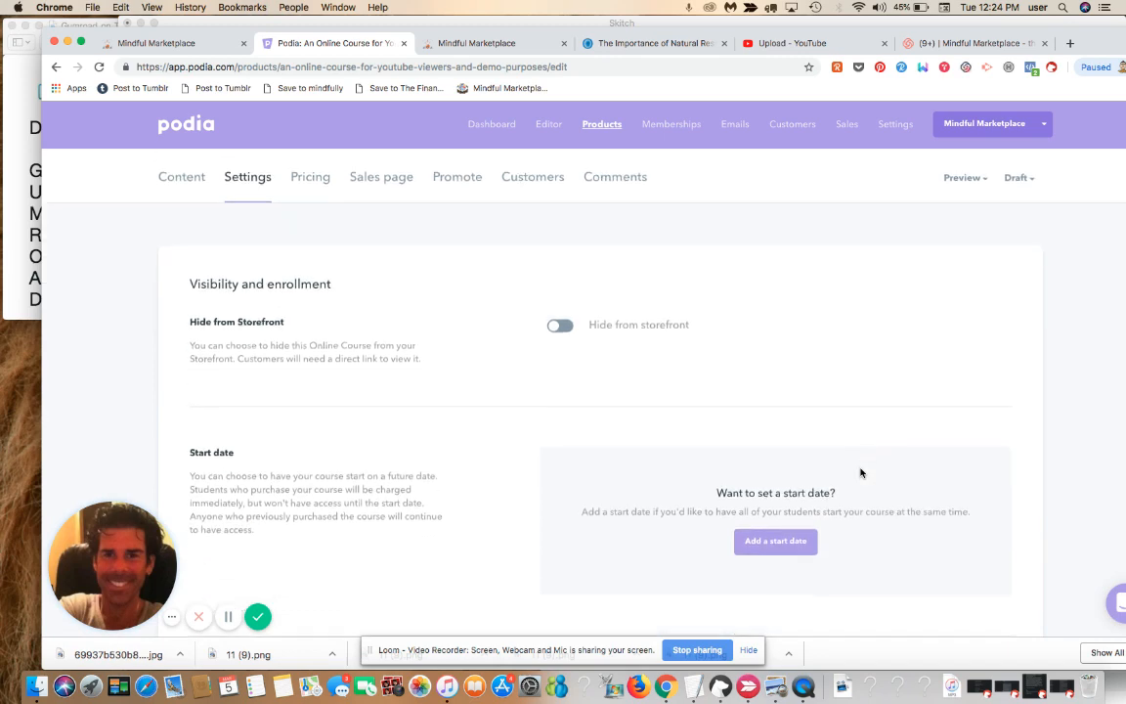
left_click(773, 441)
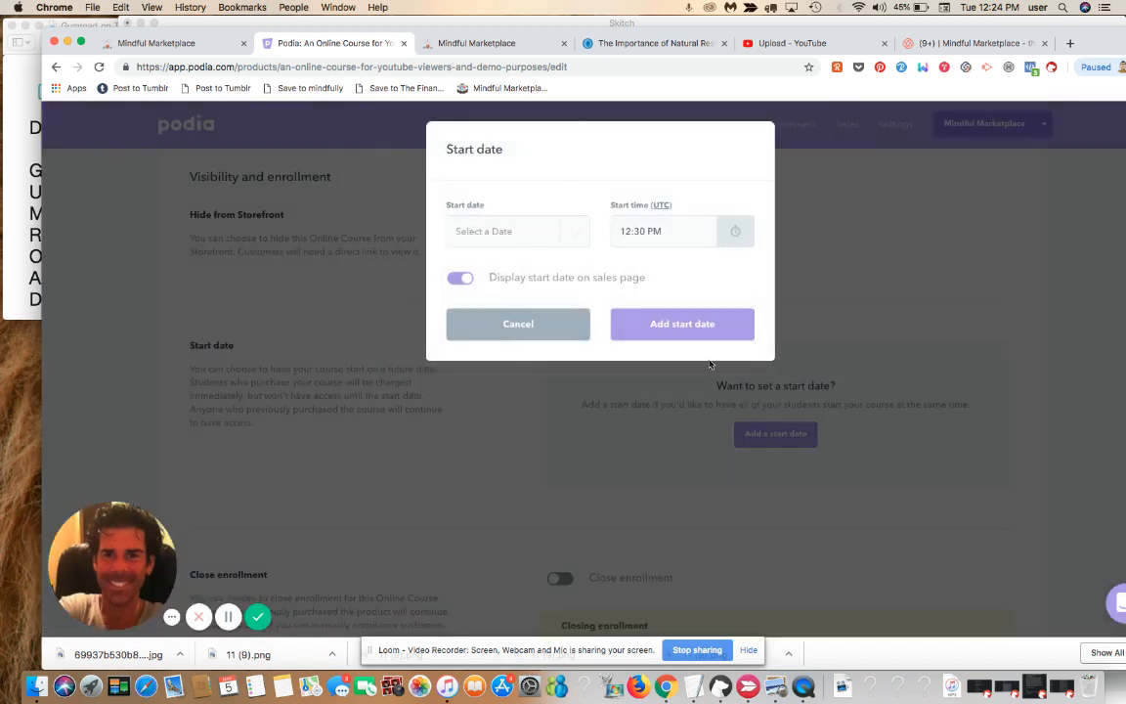
left_click(508, 230)
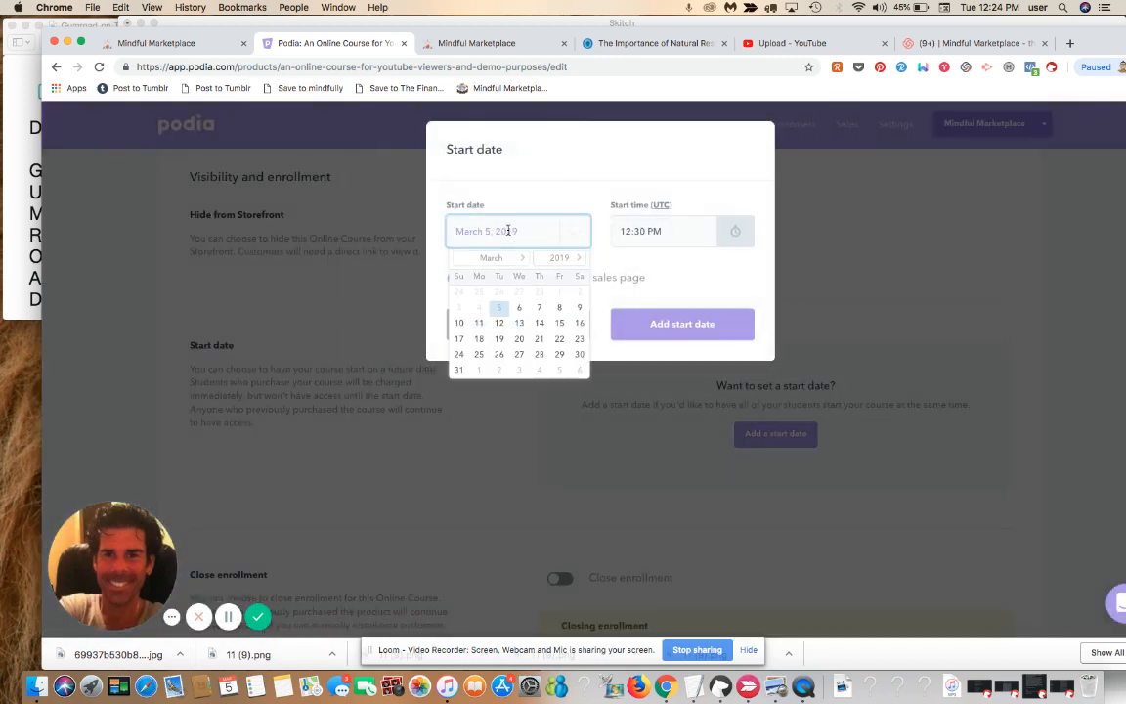
left_click(521, 340)
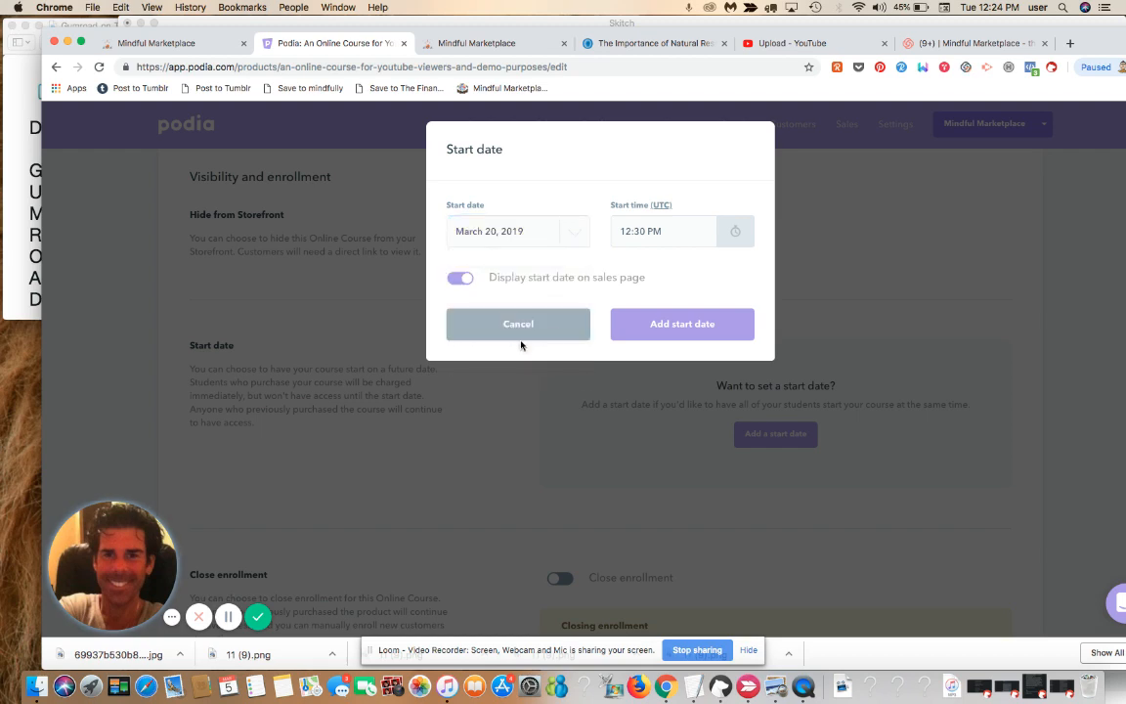
left_click(691, 324)
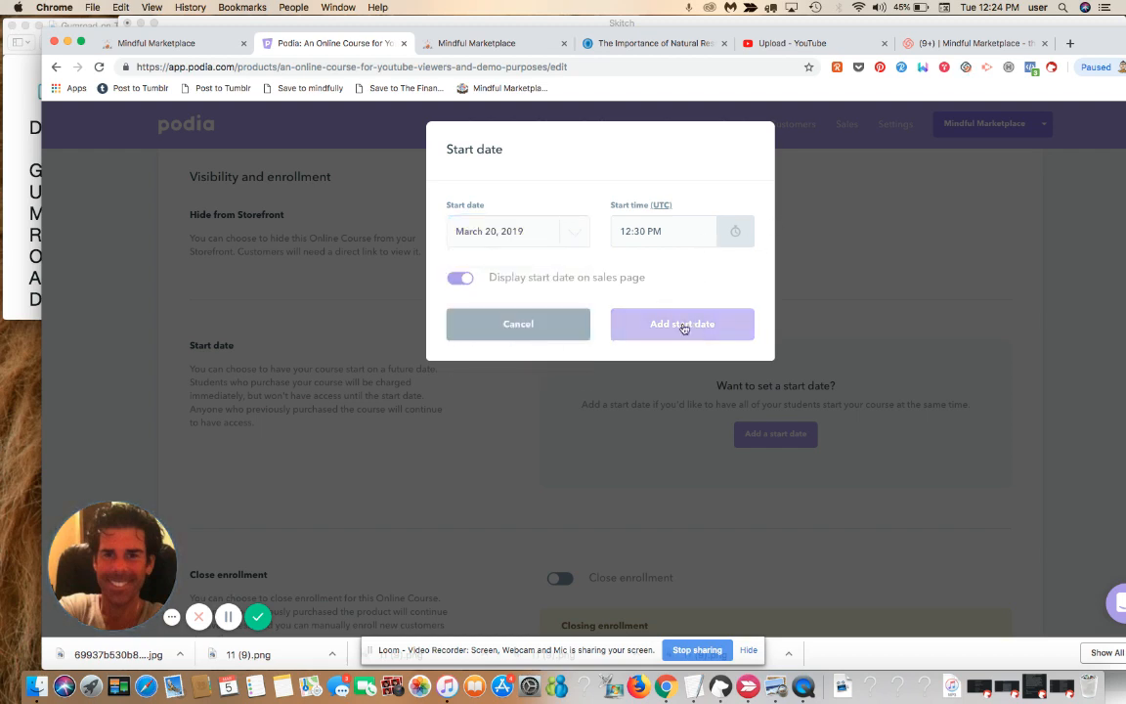
Set the course price to 99 USD.
scroll(978, 385, "down", 5)
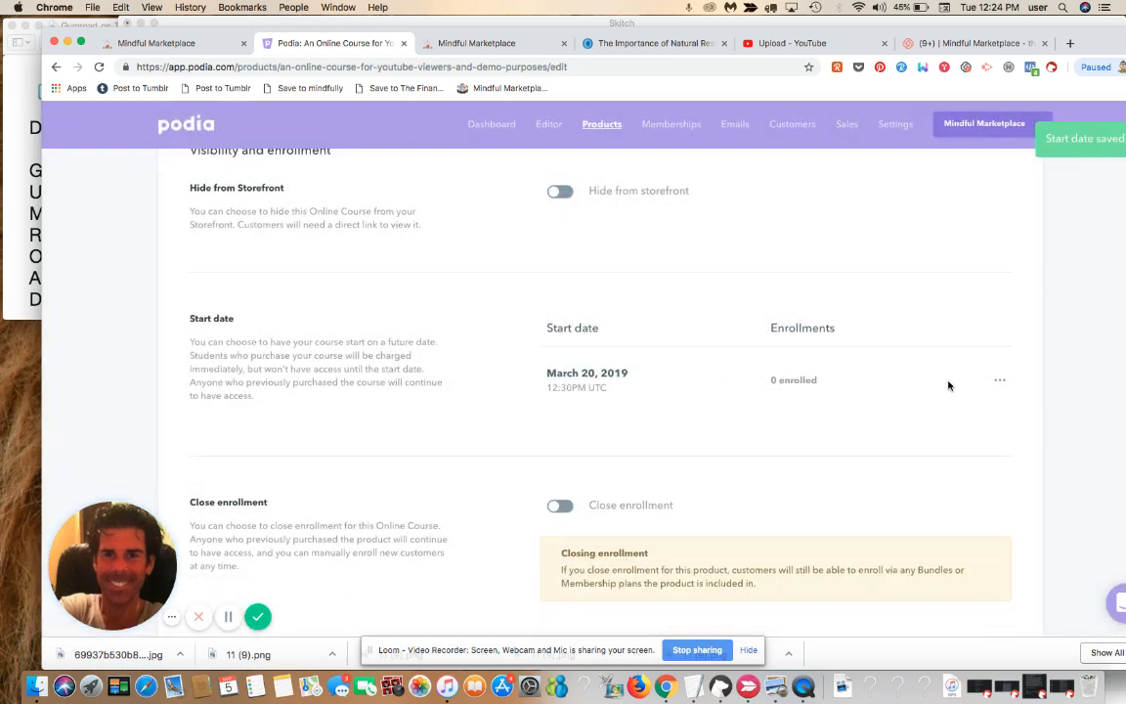
scroll(949, 386, "down", 3)
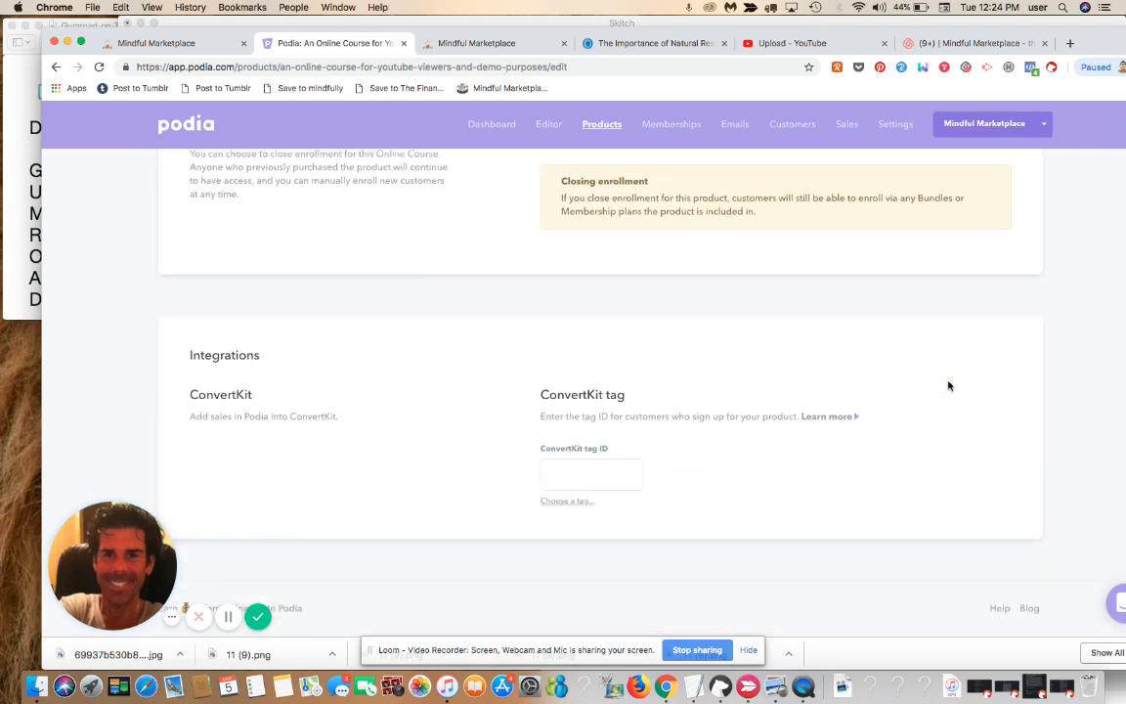
scroll(949, 385, "up", 6)
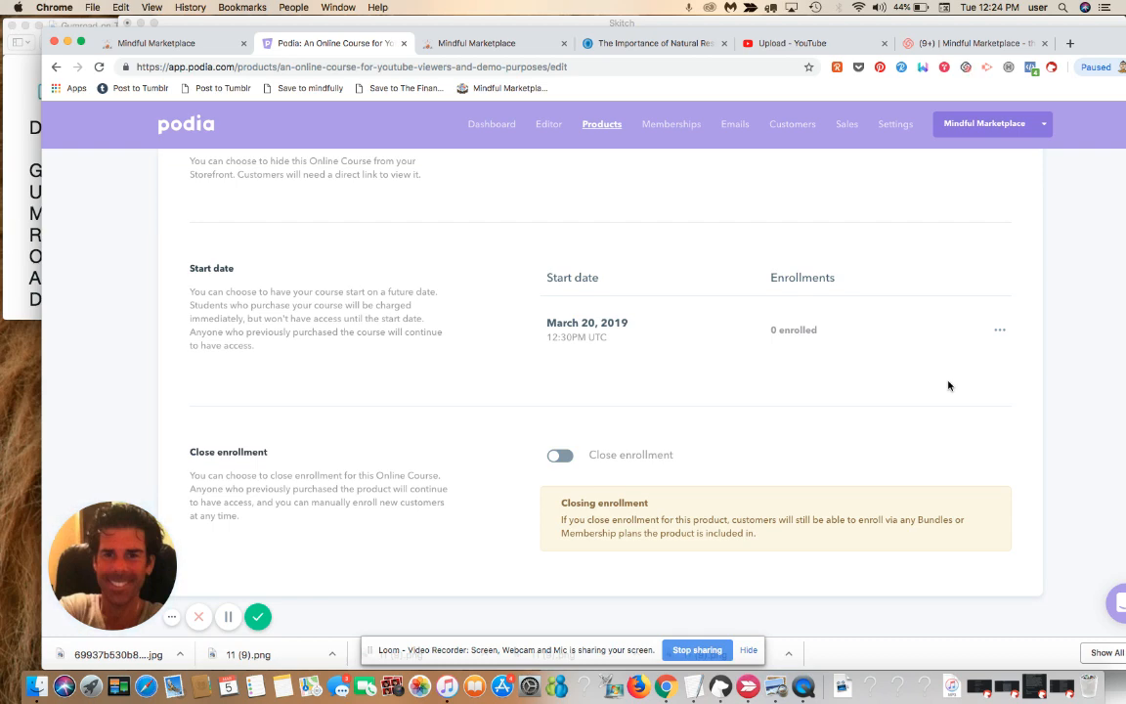
scroll(947, 385, "up", 5)
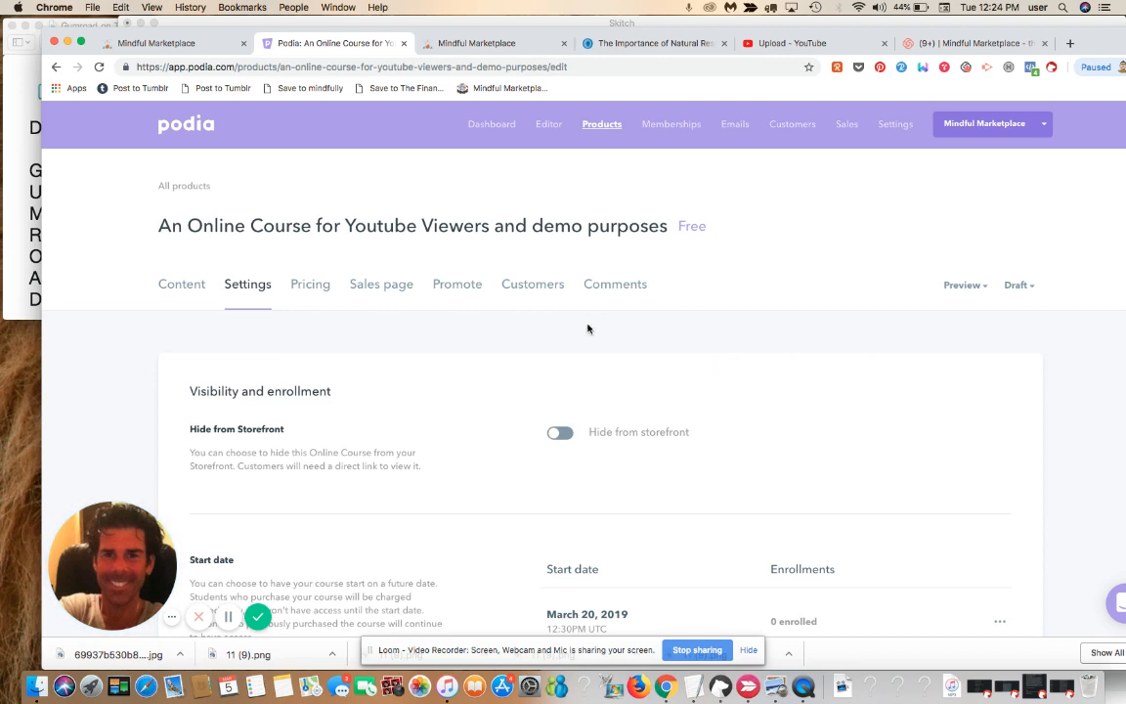
left_click(310, 285)
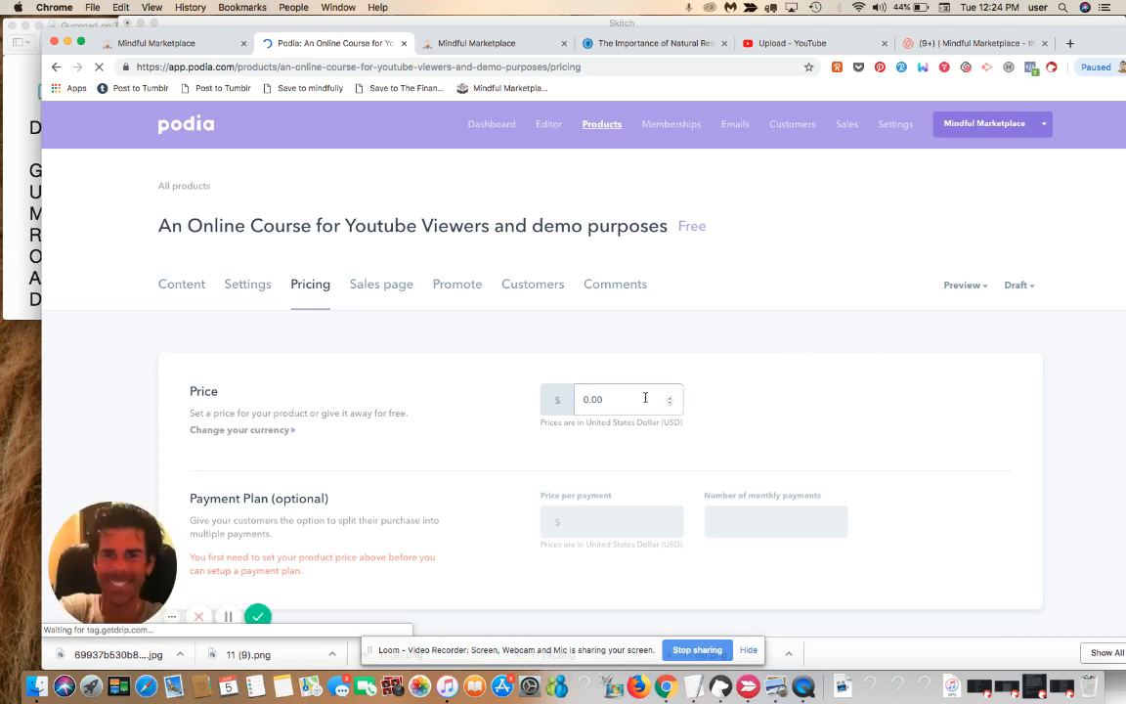
left_click(645, 398)
key("BackSpace")
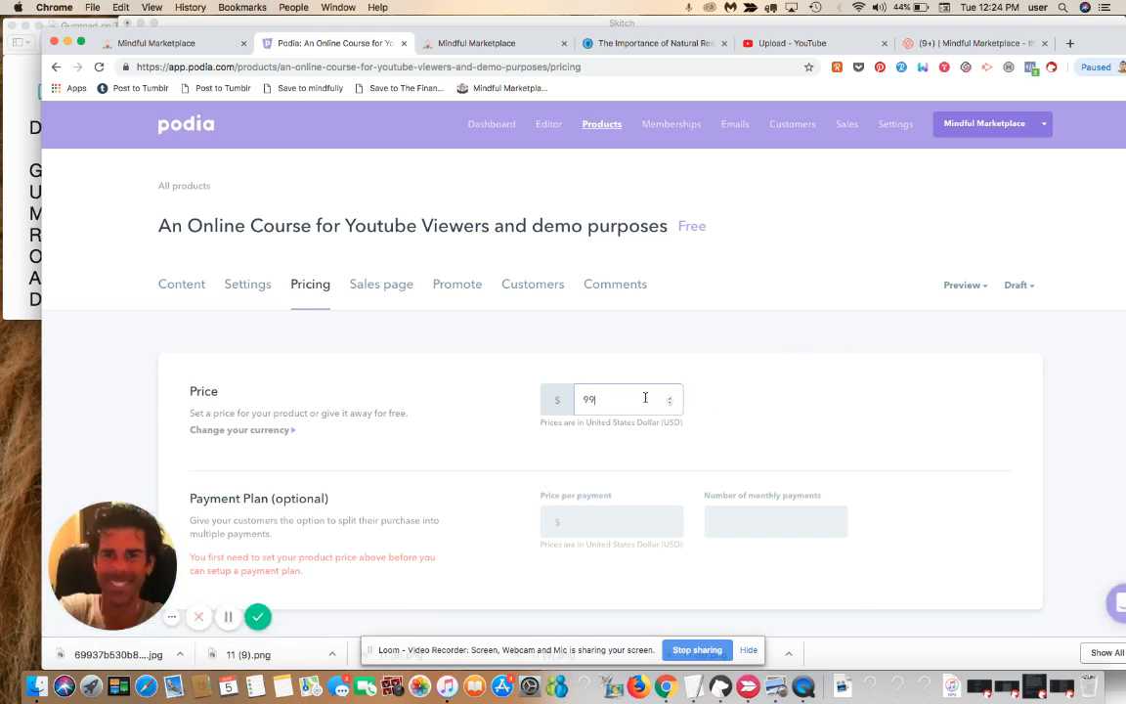
left_click(805, 380)
Set up a payment plan of 3 monthly payments at 34 USD per payment.
scroll(805, 380, "down", 3)
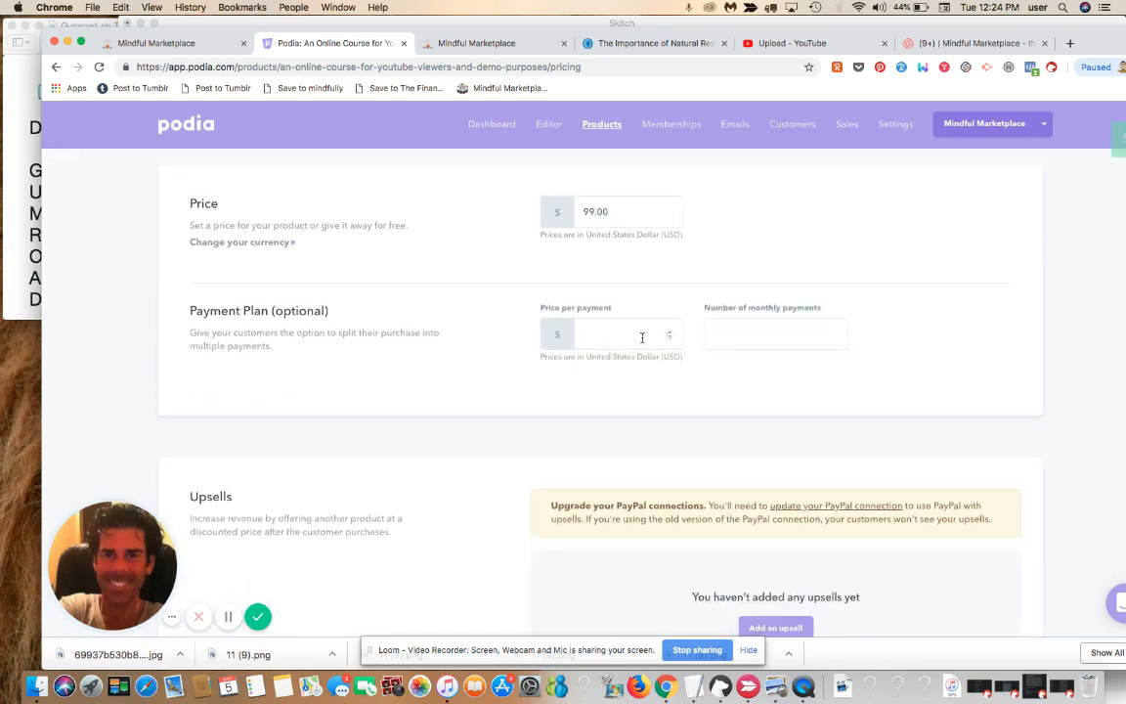
left_click(609, 337)
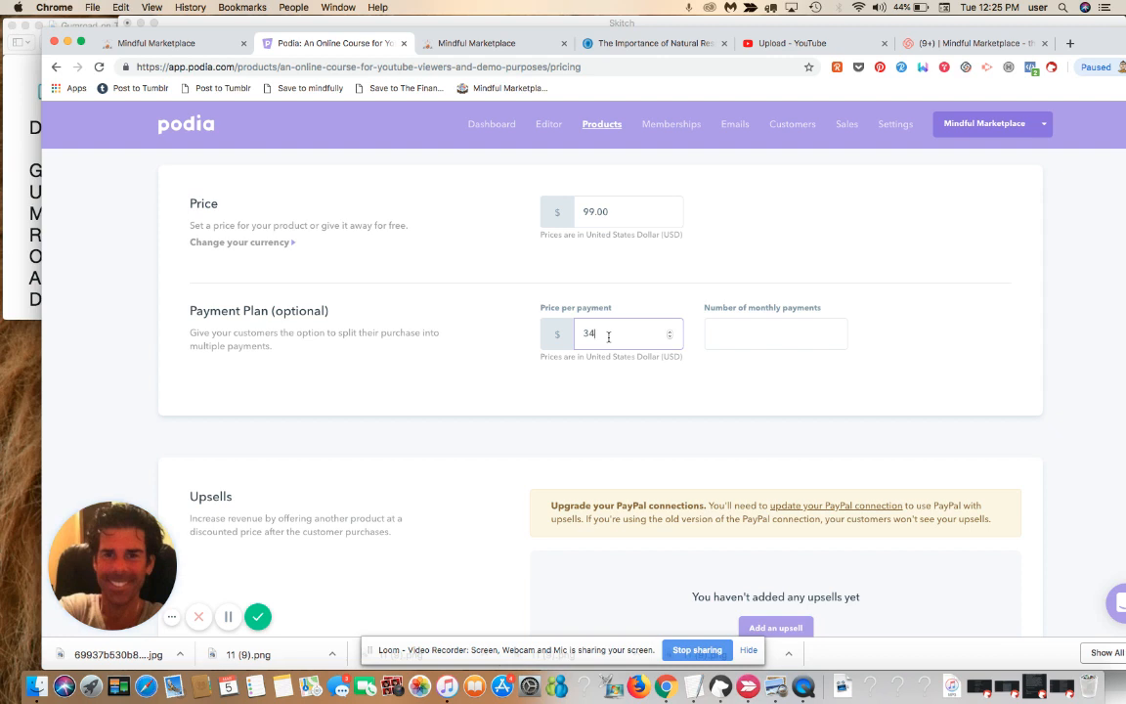
left_click(794, 342)
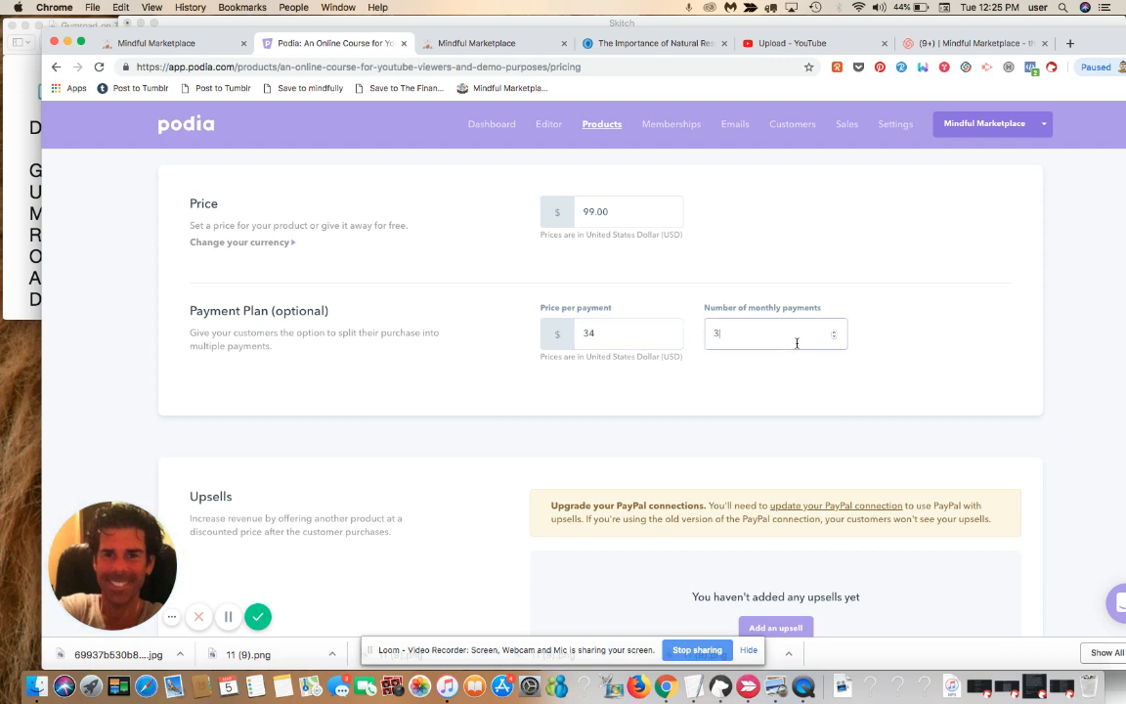
type("3")
left_click(935, 394)
Create a Normal coupon with the code "youtube" that gives 50 percent off the course.
scroll(935, 394, "down", 3)
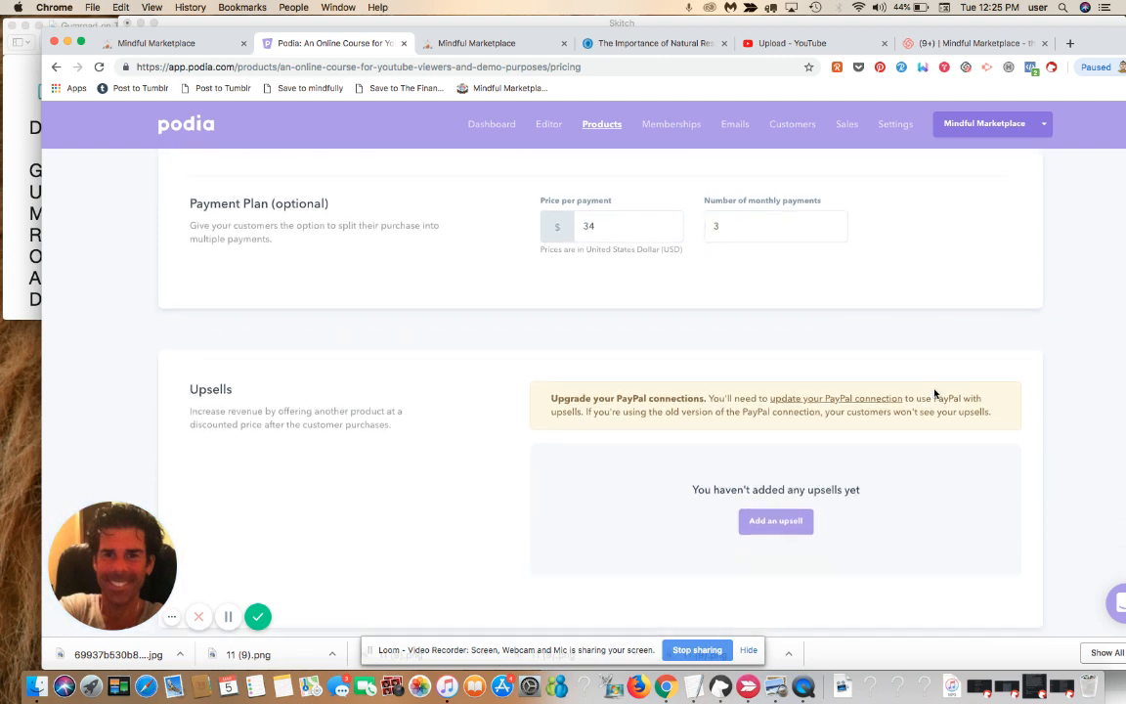
scroll(935, 394, "down", 3)
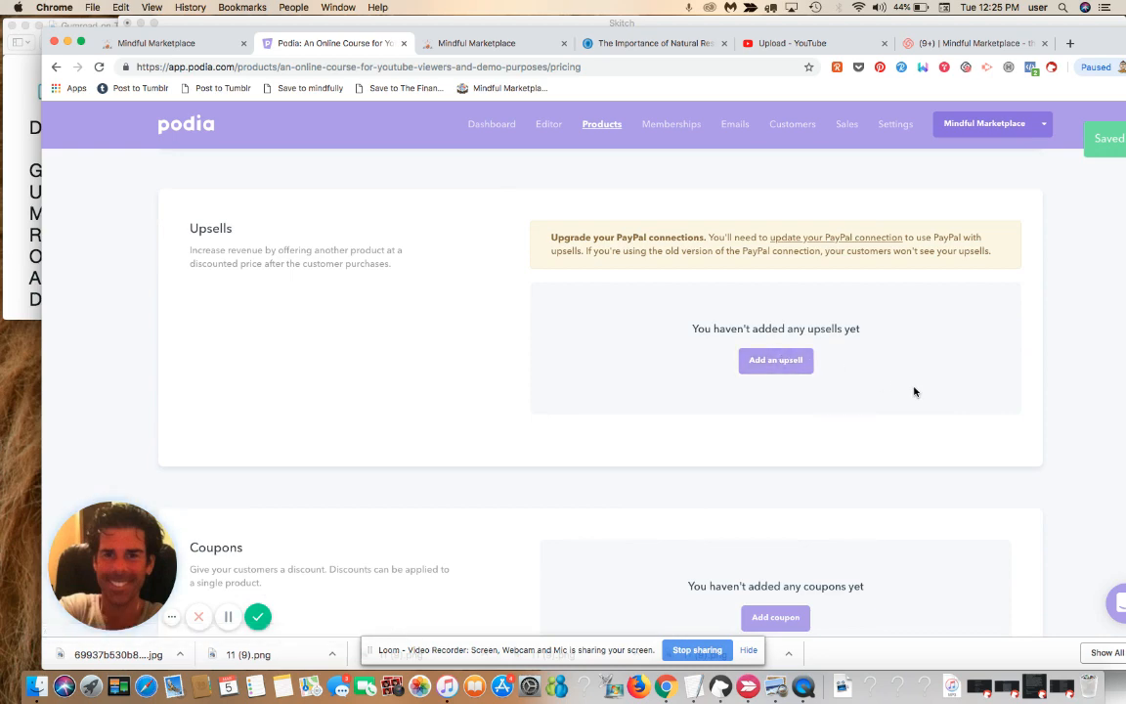
scroll(914, 392, "down", 3)
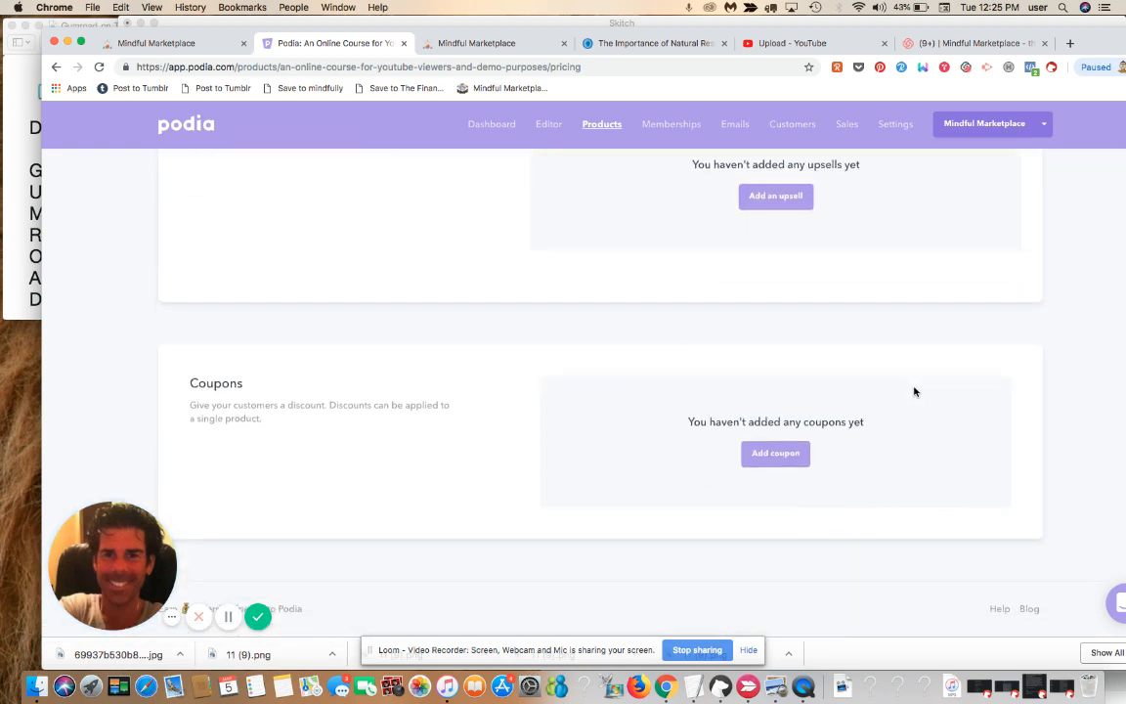
left_click(782, 454)
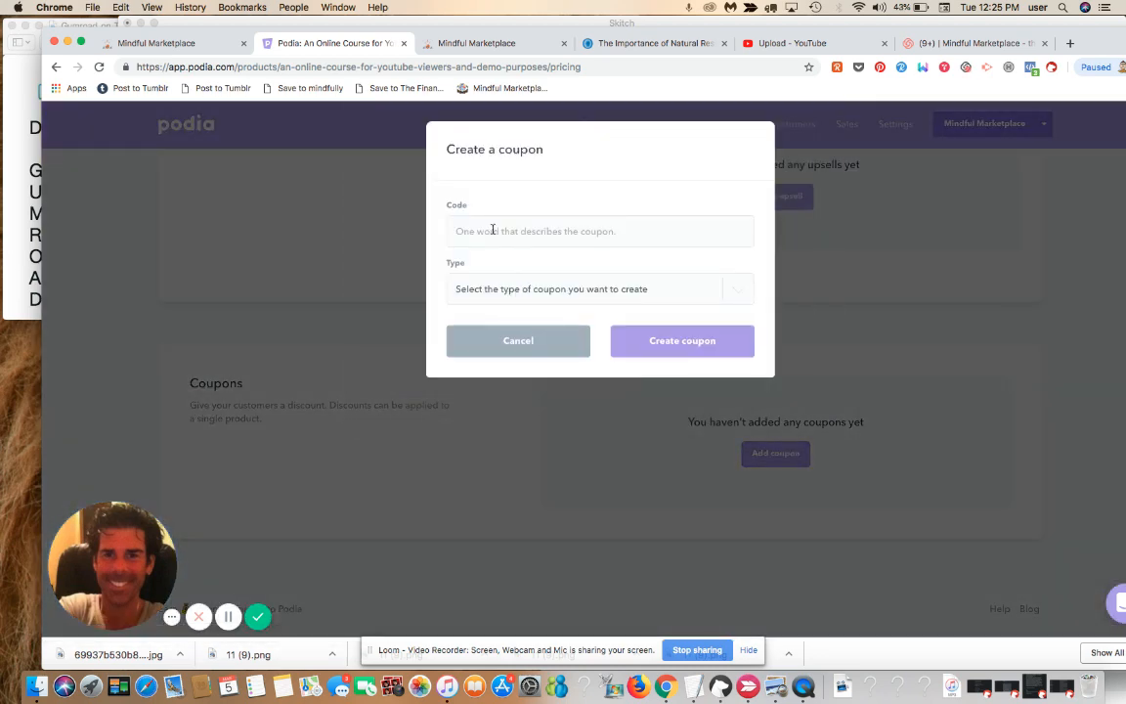
left_click(493, 230)
type("youtube")
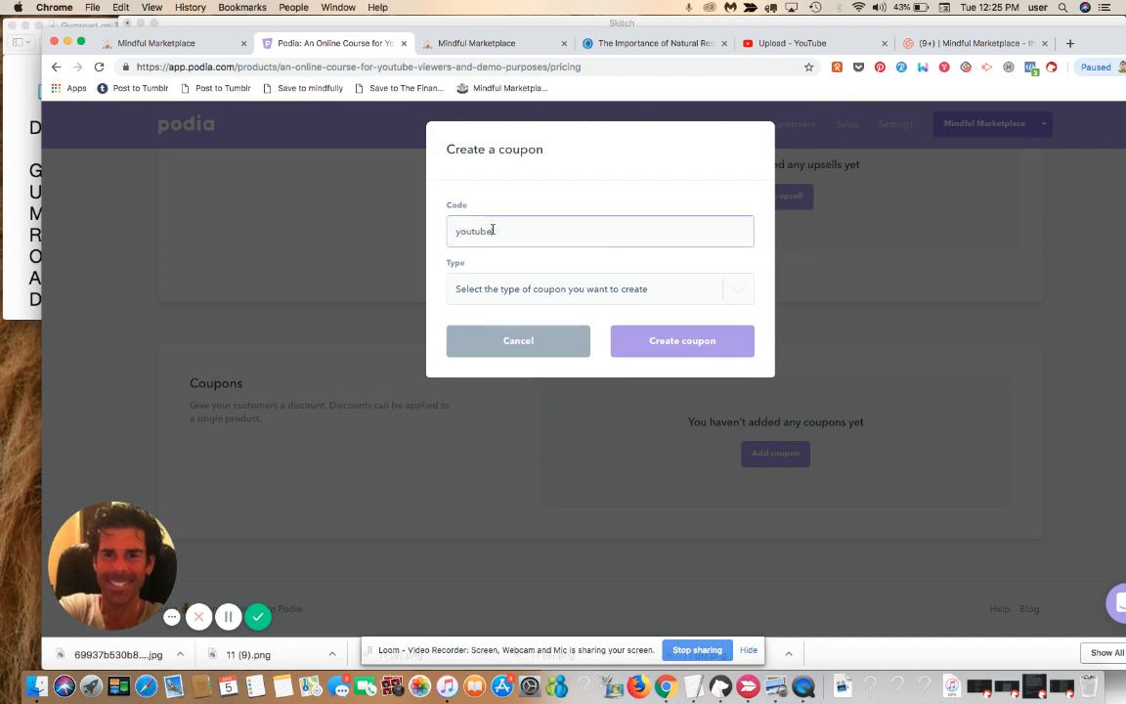
left_click(566, 297)
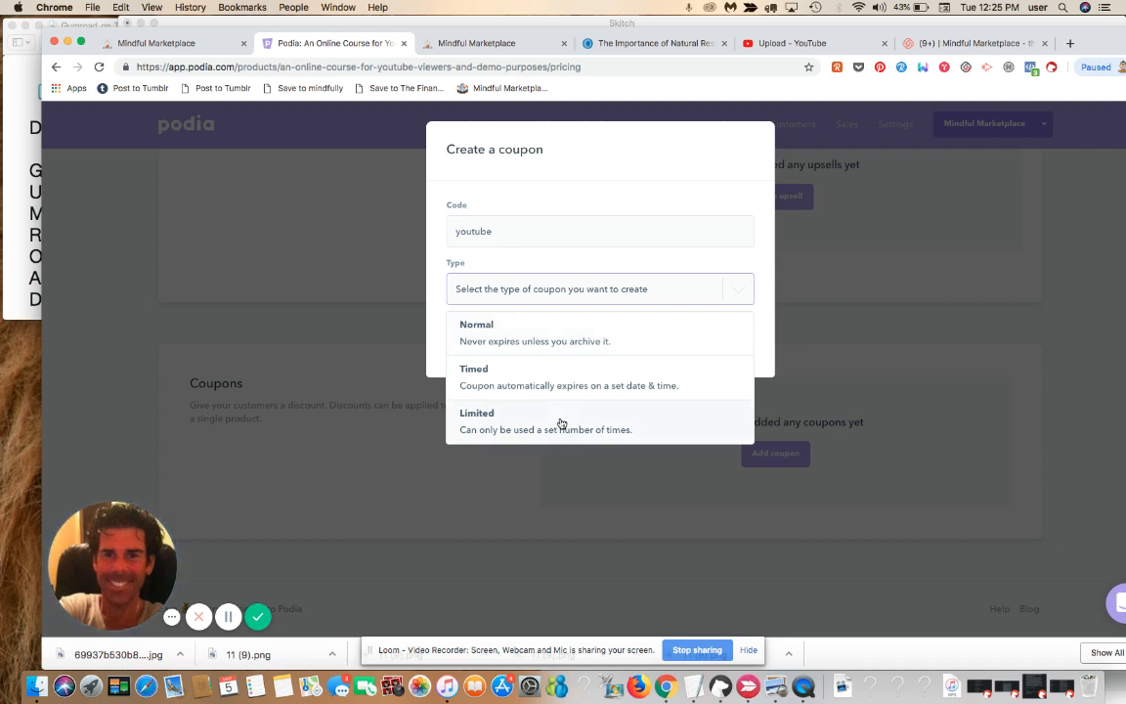
left_click(560, 343)
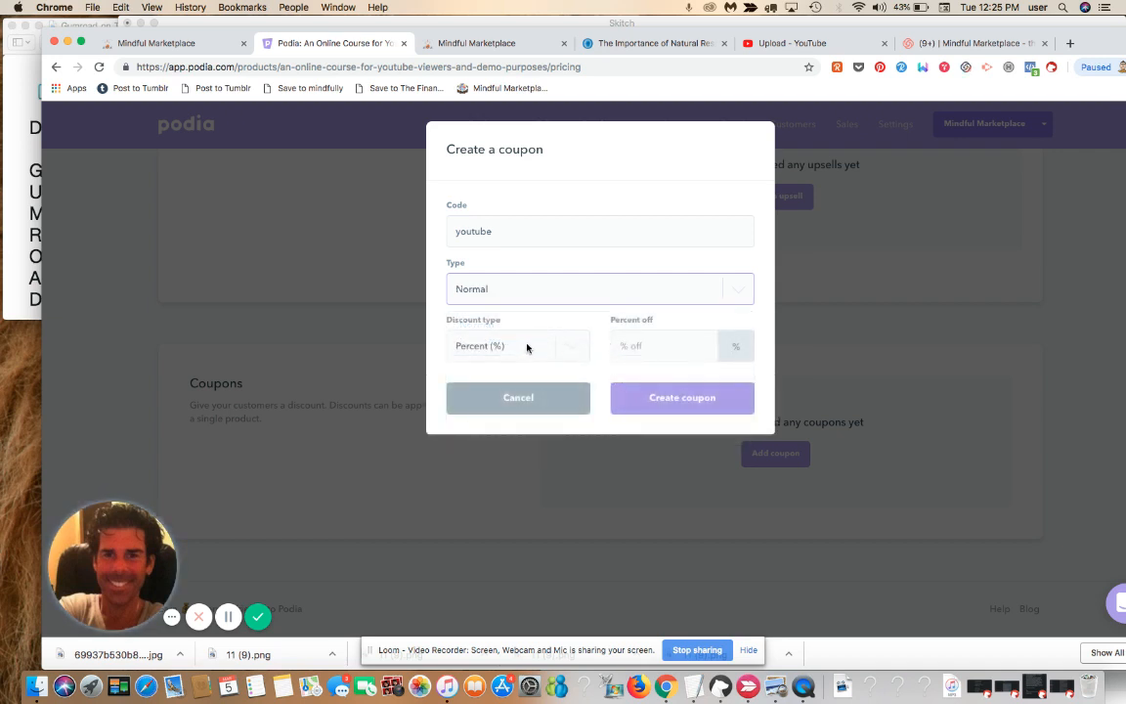
left_click(646, 345)
type("50")
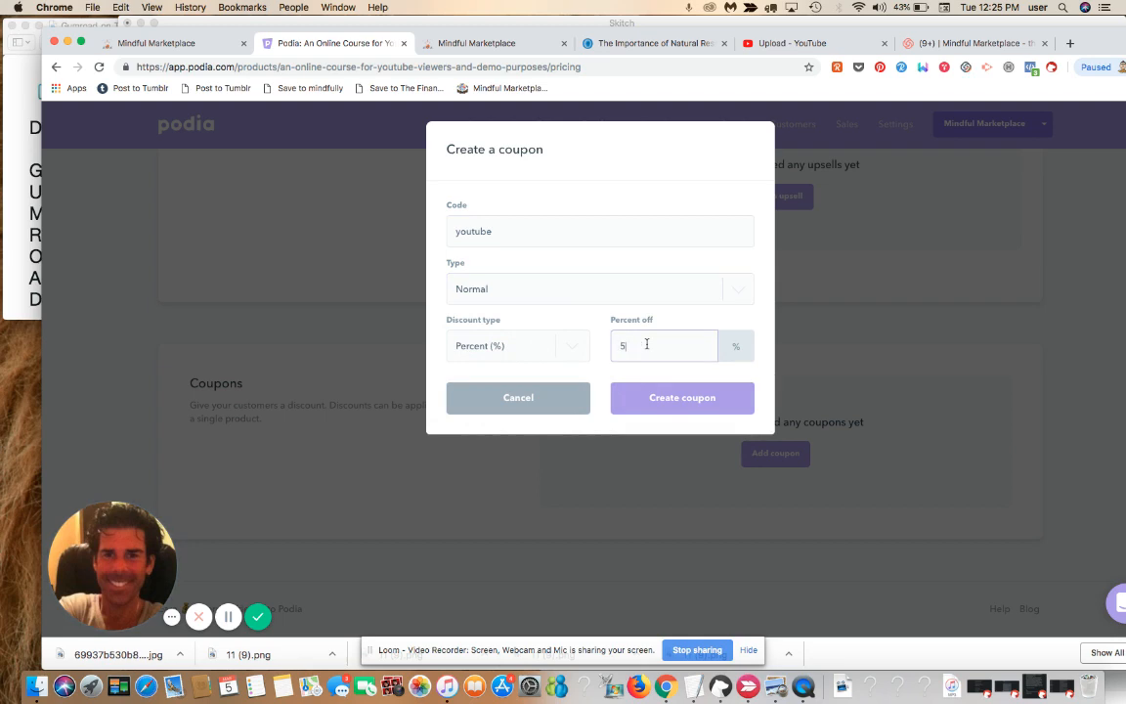
left_click(682, 398)
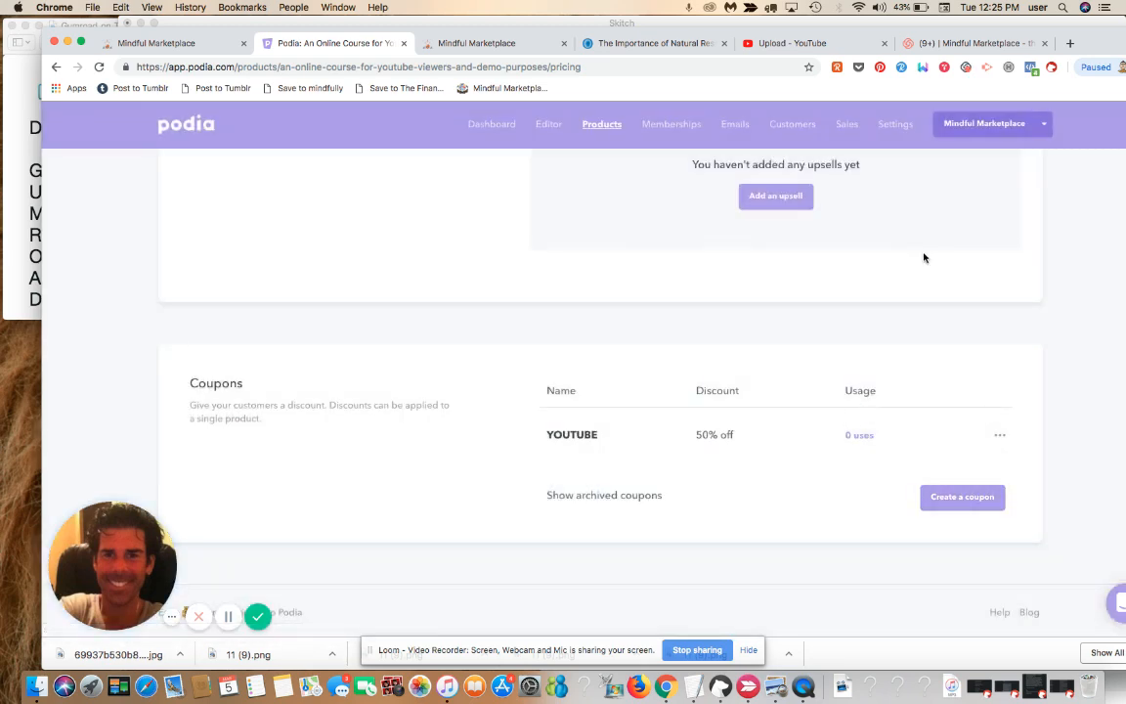
On the course's sales page, upload "mindfulness for busy moms.png" from the desktop as the product image, clearing the Skitch window out of the way.
scroll(924, 258, "up", 10)
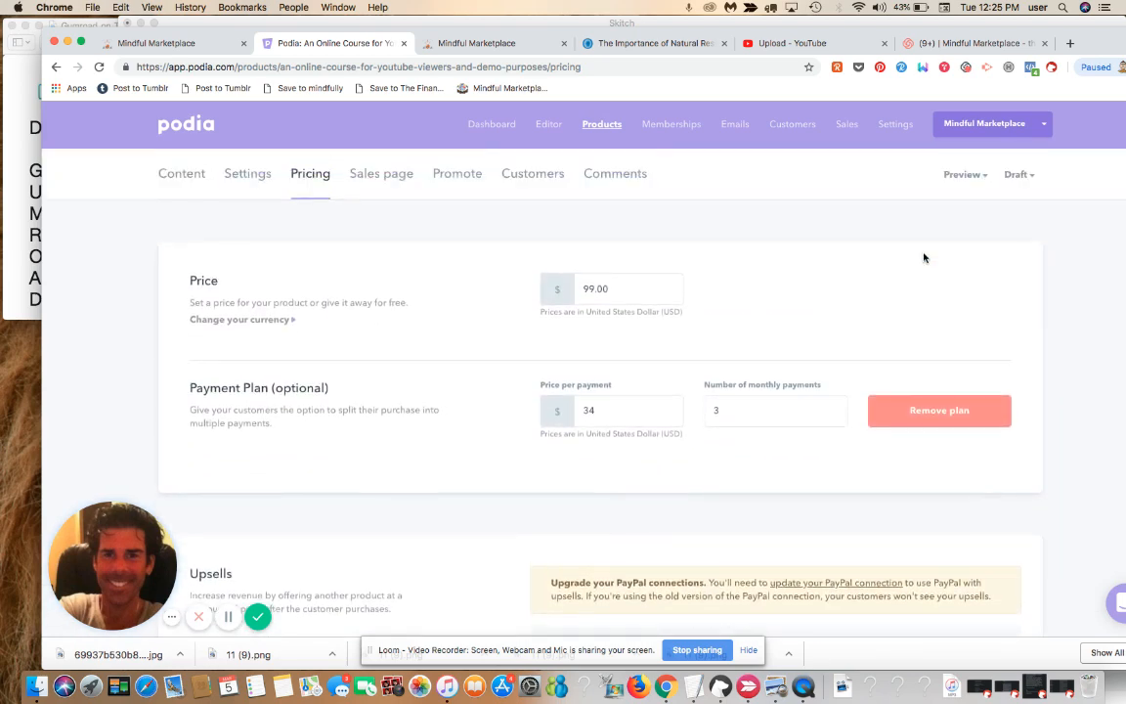
scroll(924, 258, "up", 3)
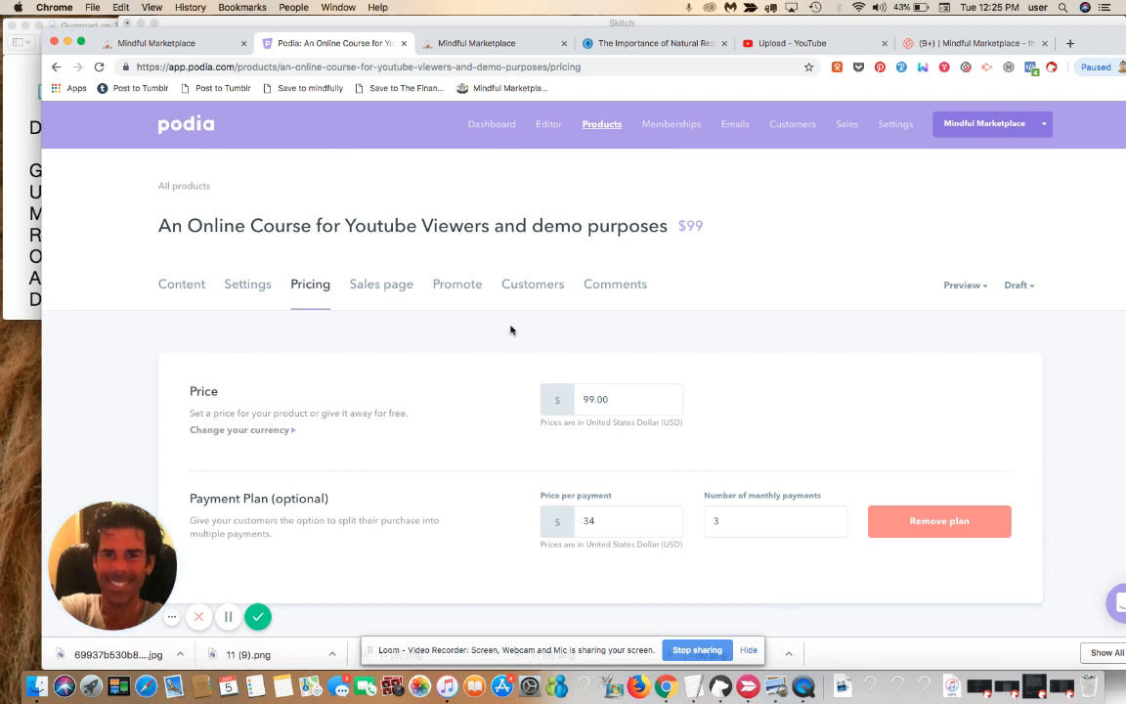
left_click(393, 286)
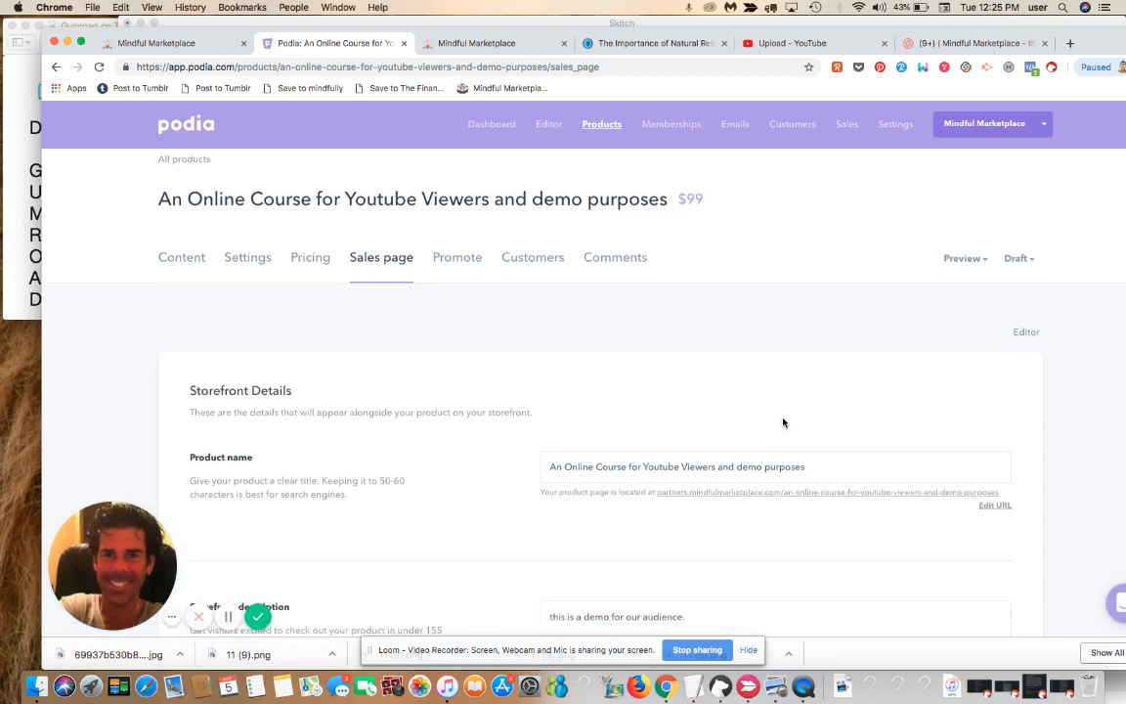
scroll(783, 421, "down", 5)
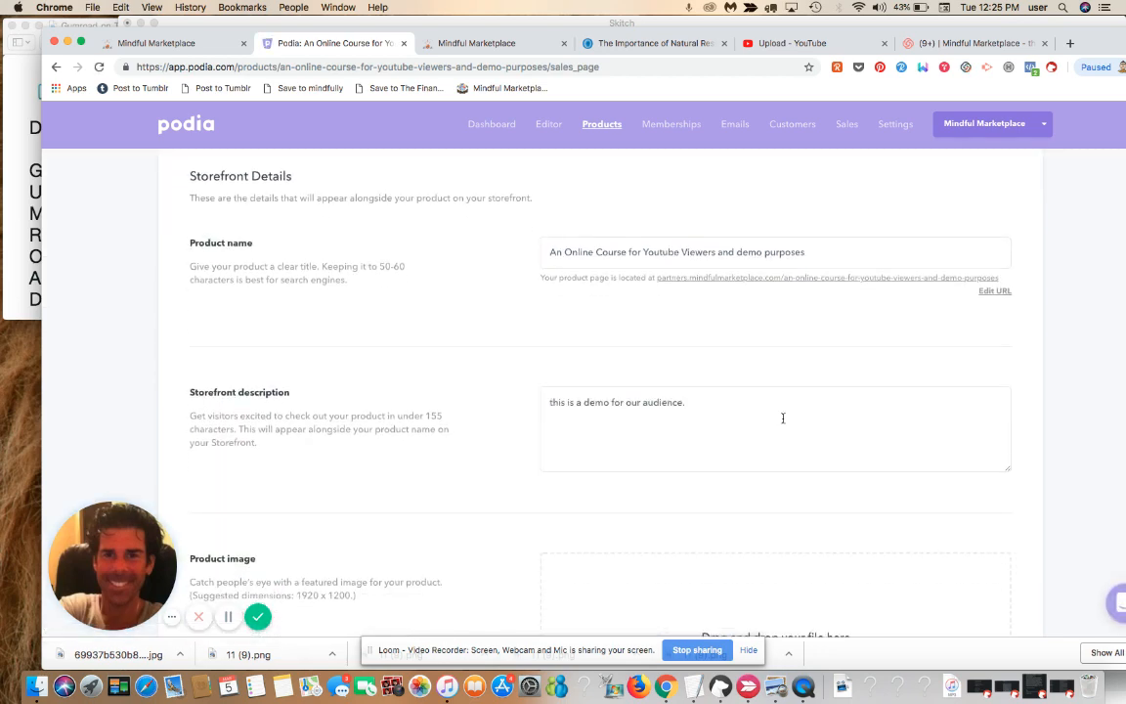
scroll(783, 418, "down", 1)
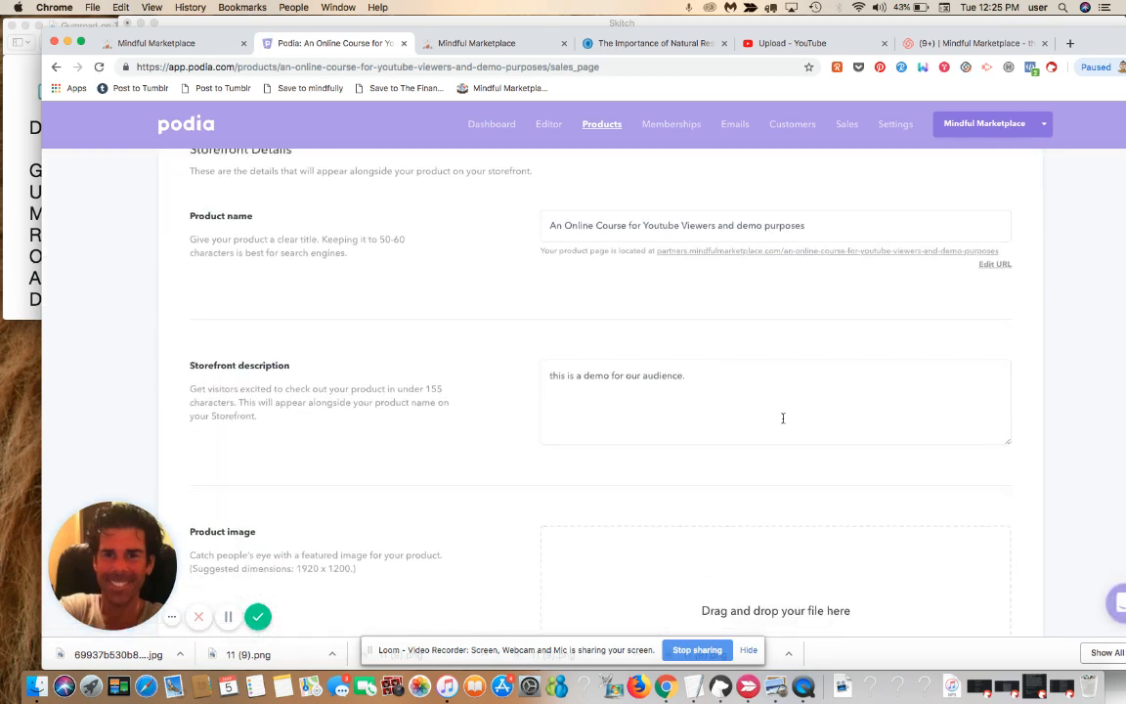
scroll(783, 418, "down", 10)
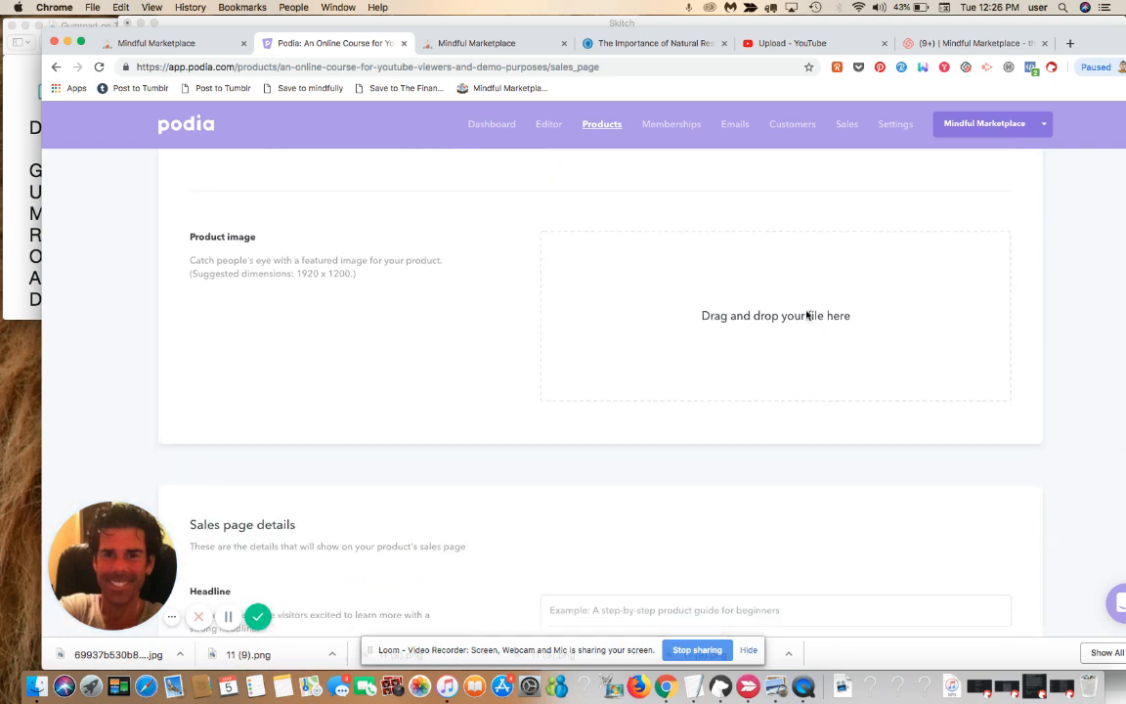
left_click_drag(1098, 33, 987, 3)
left_click_drag(1061, 19, 1124, 428)
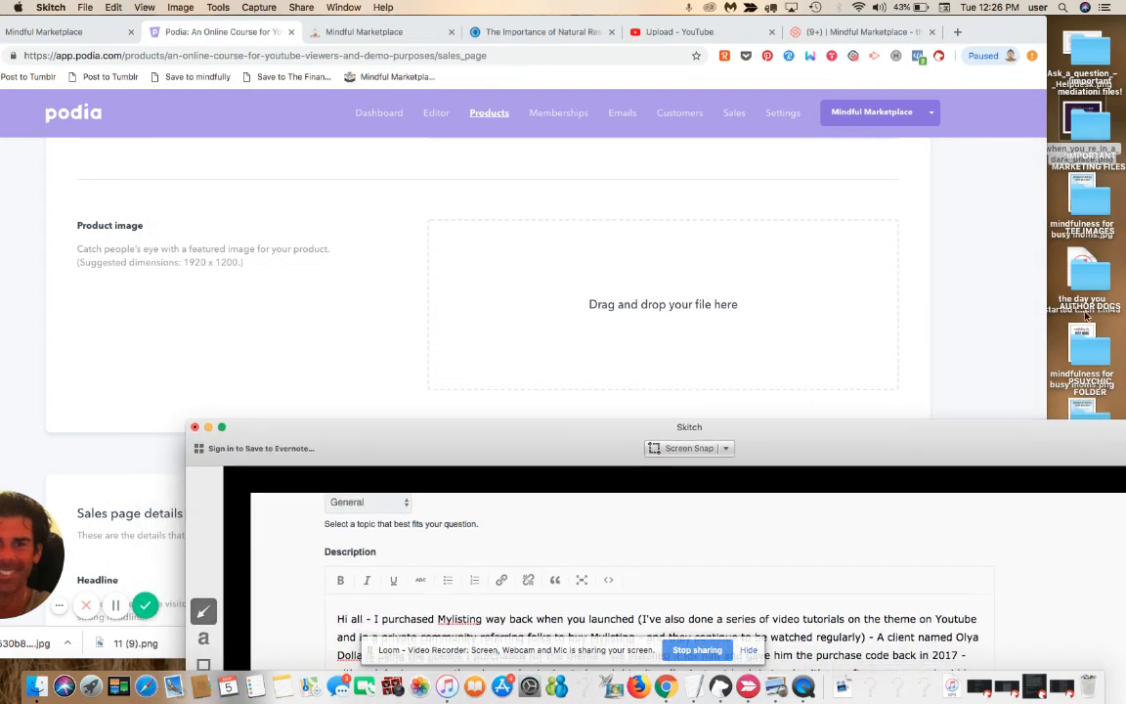
left_click_drag(1083, 344, 771, 307)
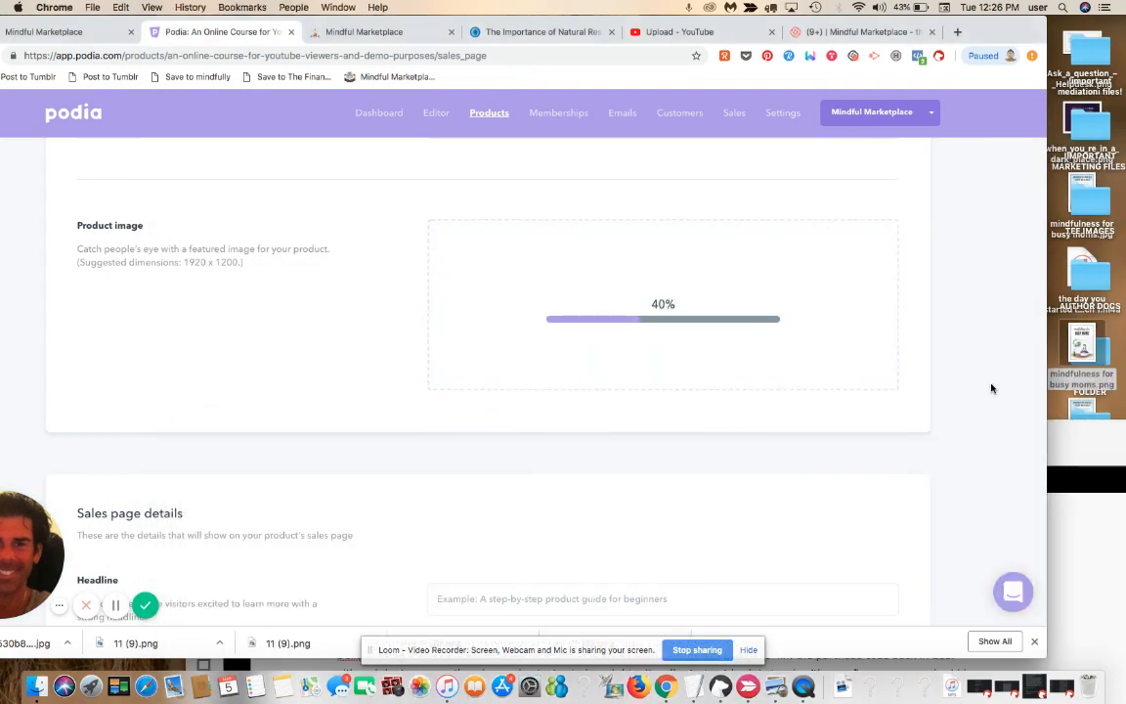
left_click(1097, 431)
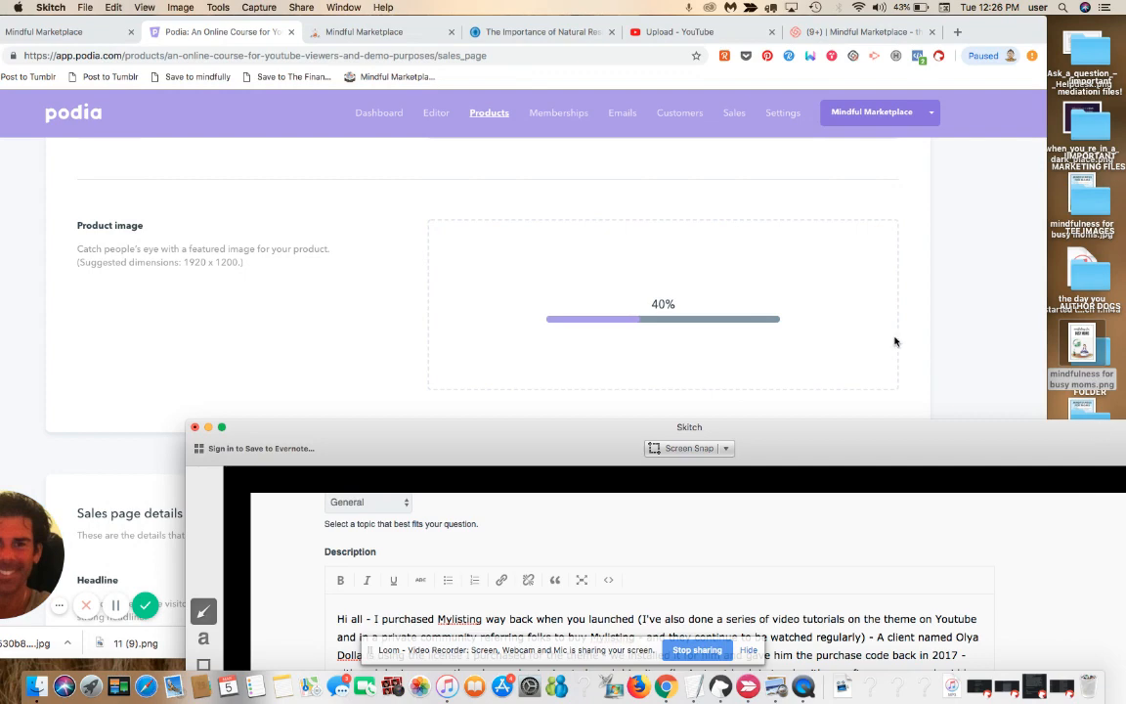
left_click(208, 428)
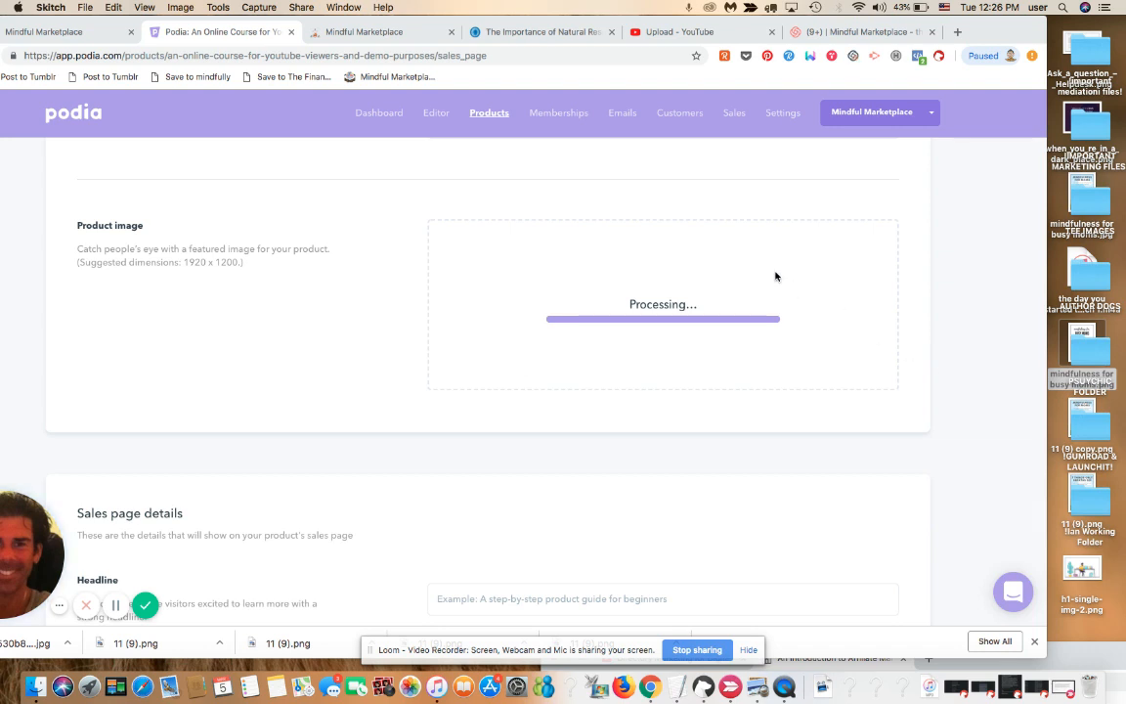
Set the sales page headline to "Welcome to our brand new course, youtubers! (for teachers, authors and coaches only! :)".
left_click(951, 368)
scroll(951, 369, "down", 5)
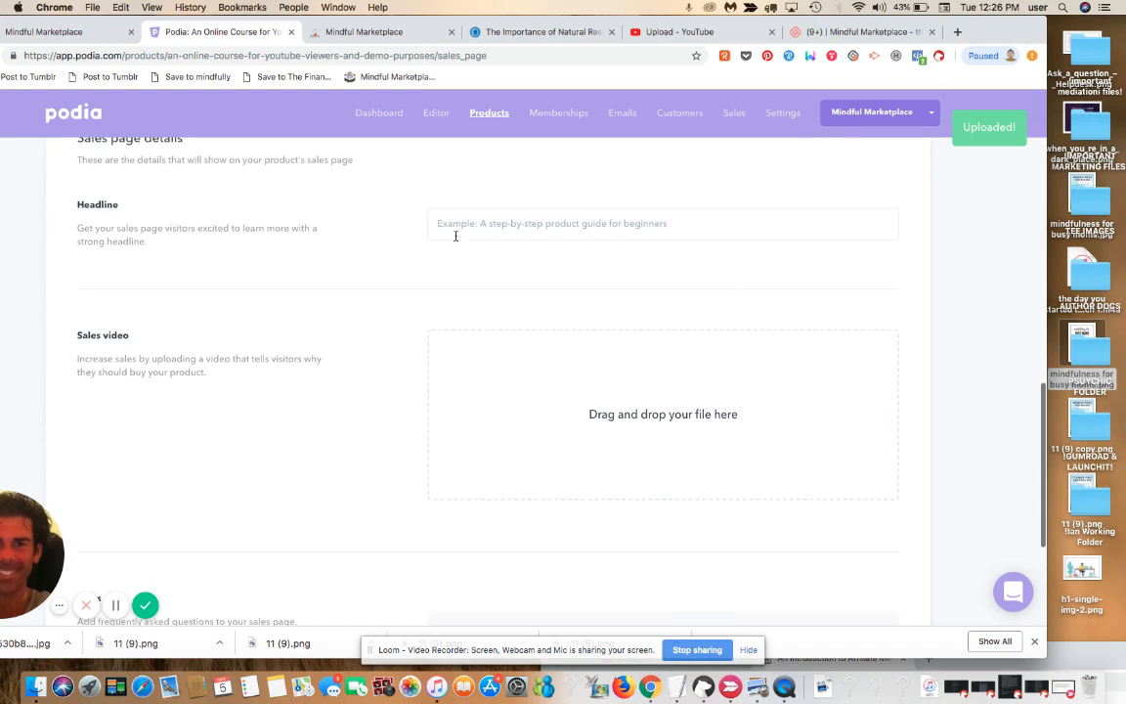
left_click(492, 227)
type("Welcome to our brand new course, youtubers!  (for teachers,")
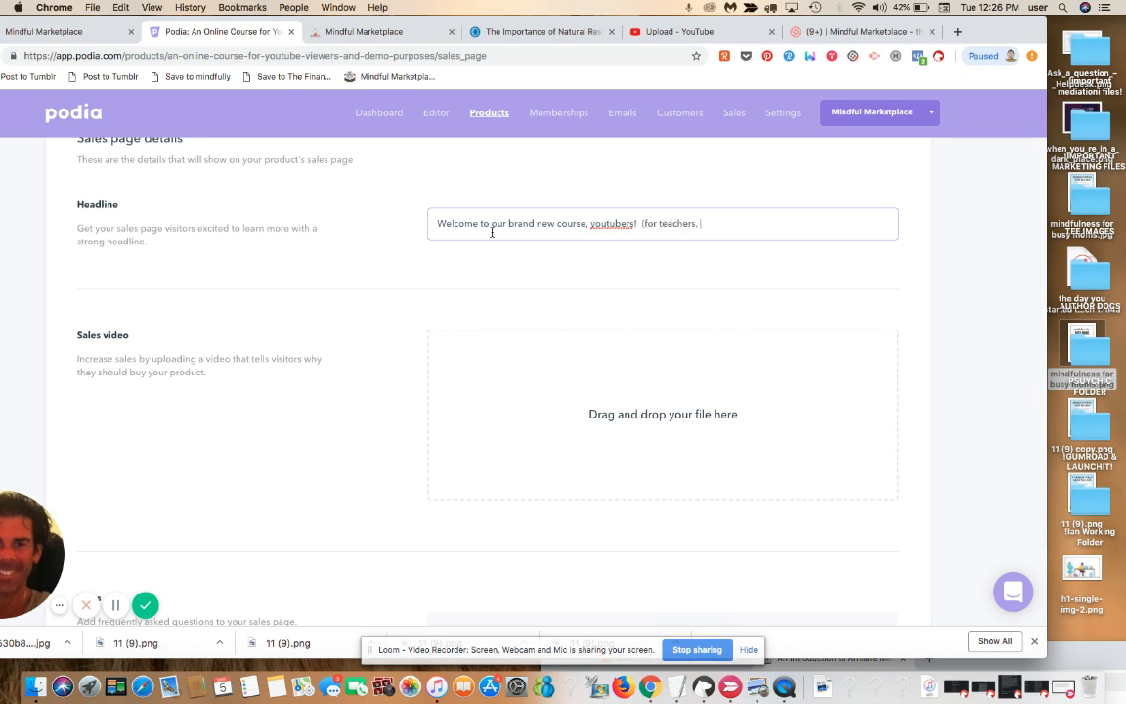
type("authorsa nd coaches only! :")
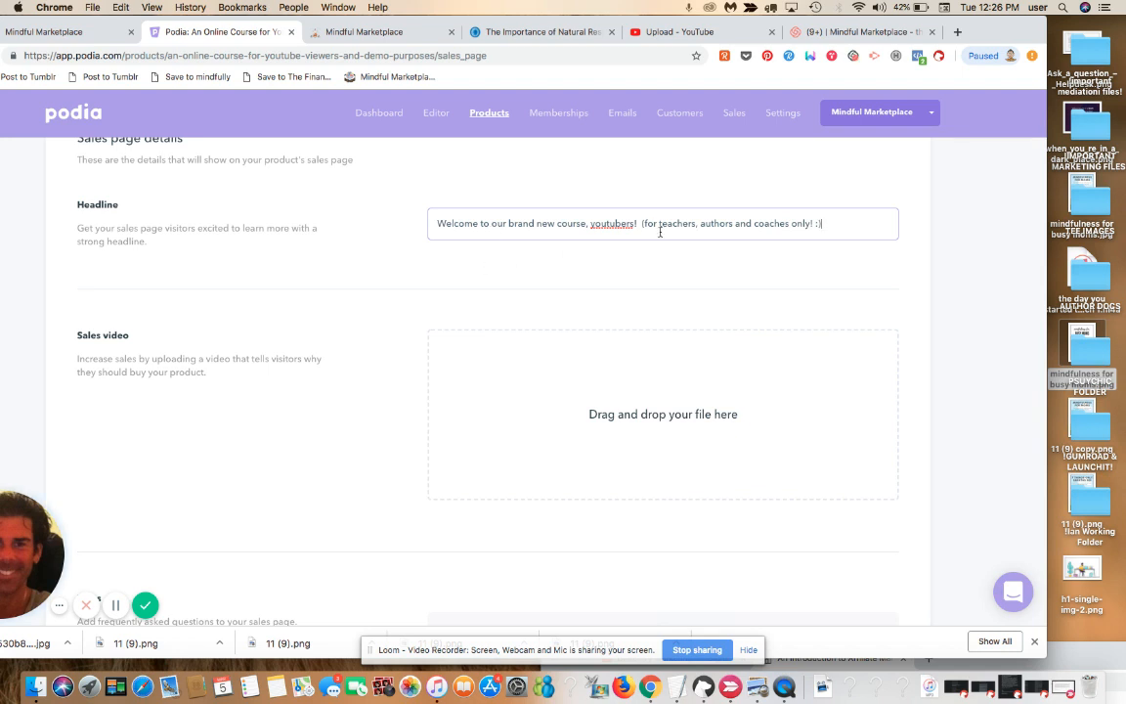
left_click(963, 397)
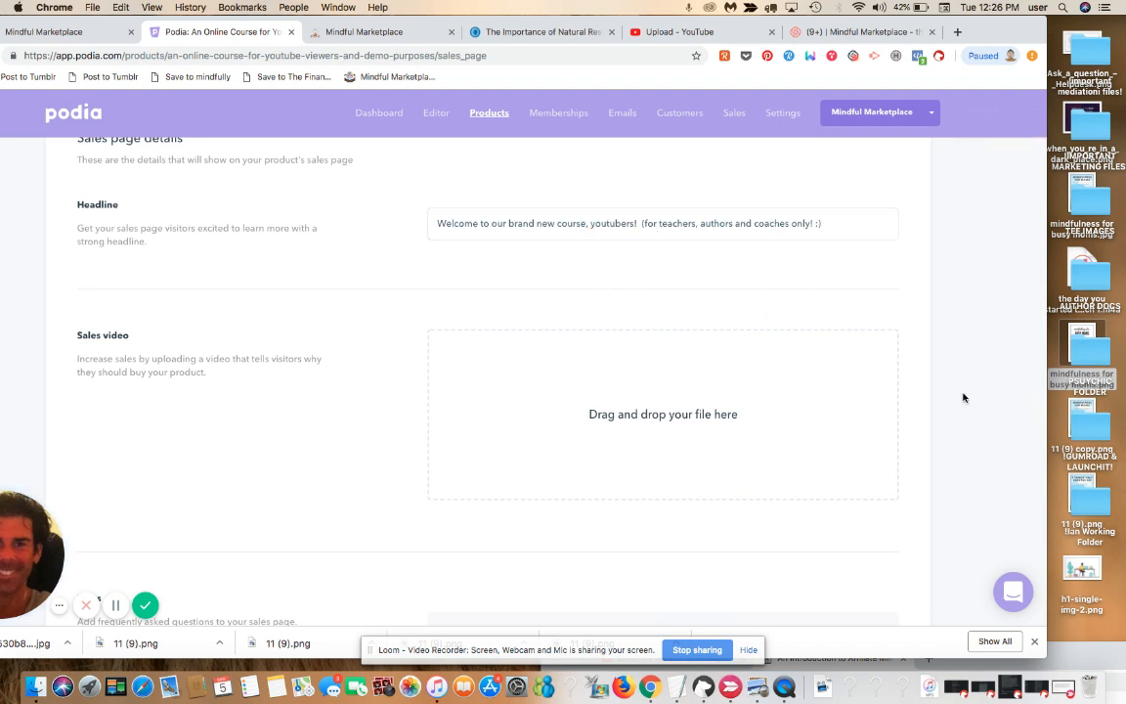
Start a new FAQ entry on the sales page with the question "Why should I trust you?".
scroll(963, 397, "down", 3)
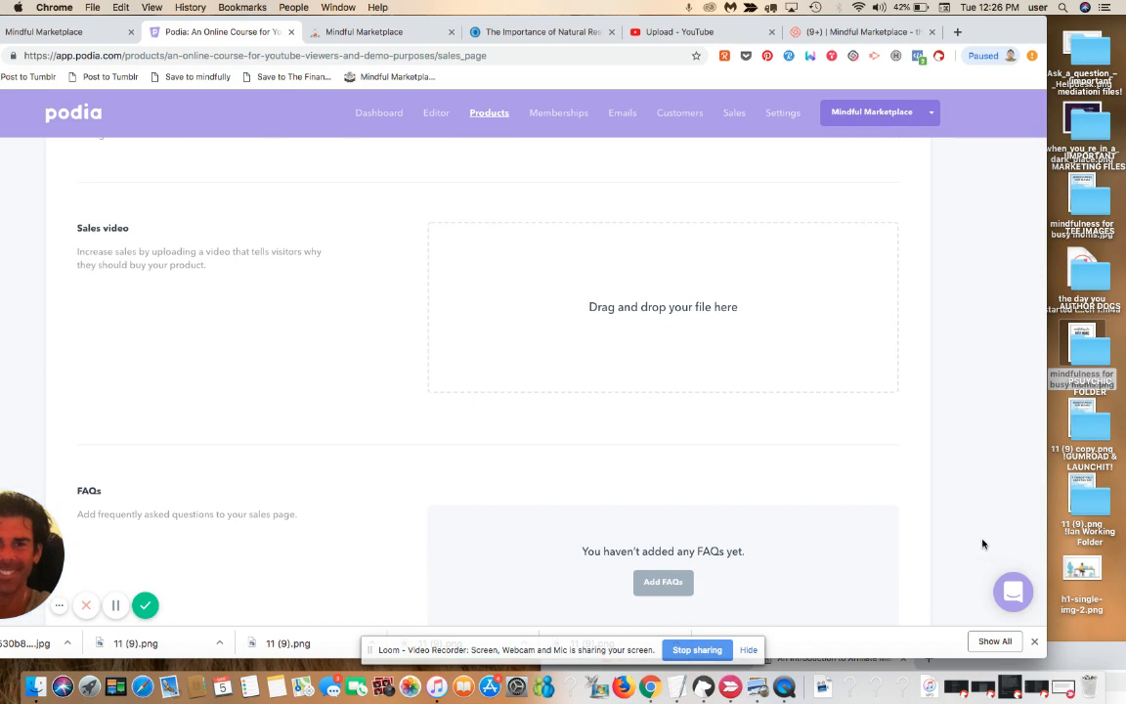
scroll(982, 541, "down", 4)
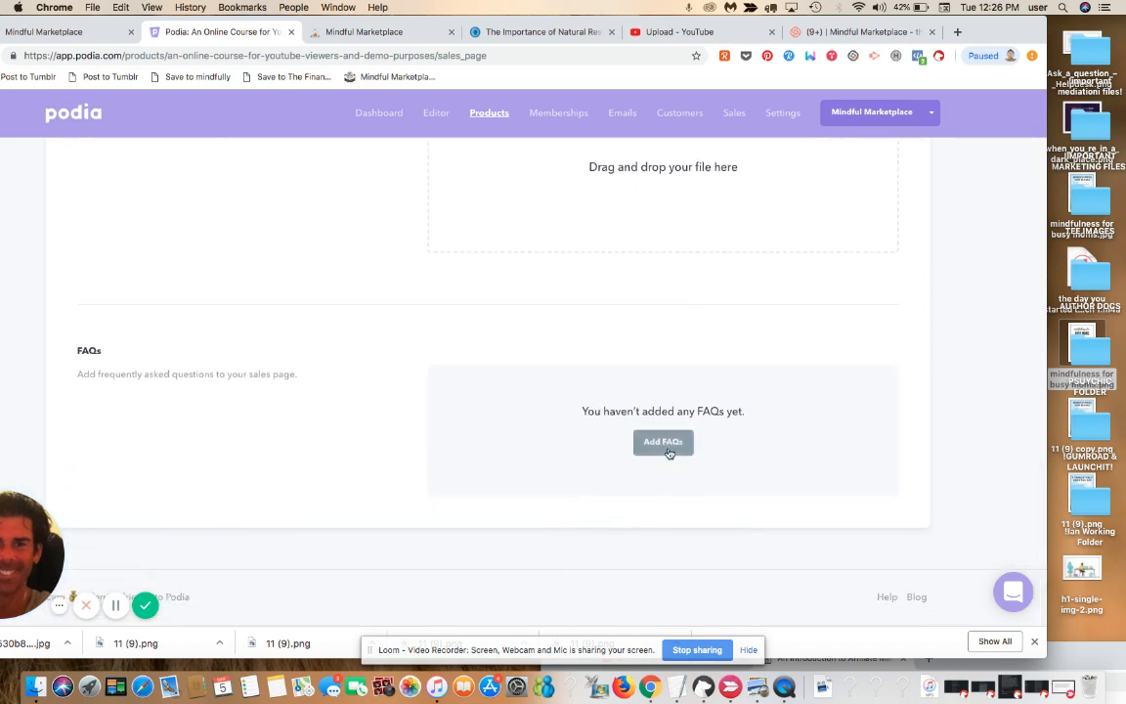
left_click(665, 445)
left_click(428, 221)
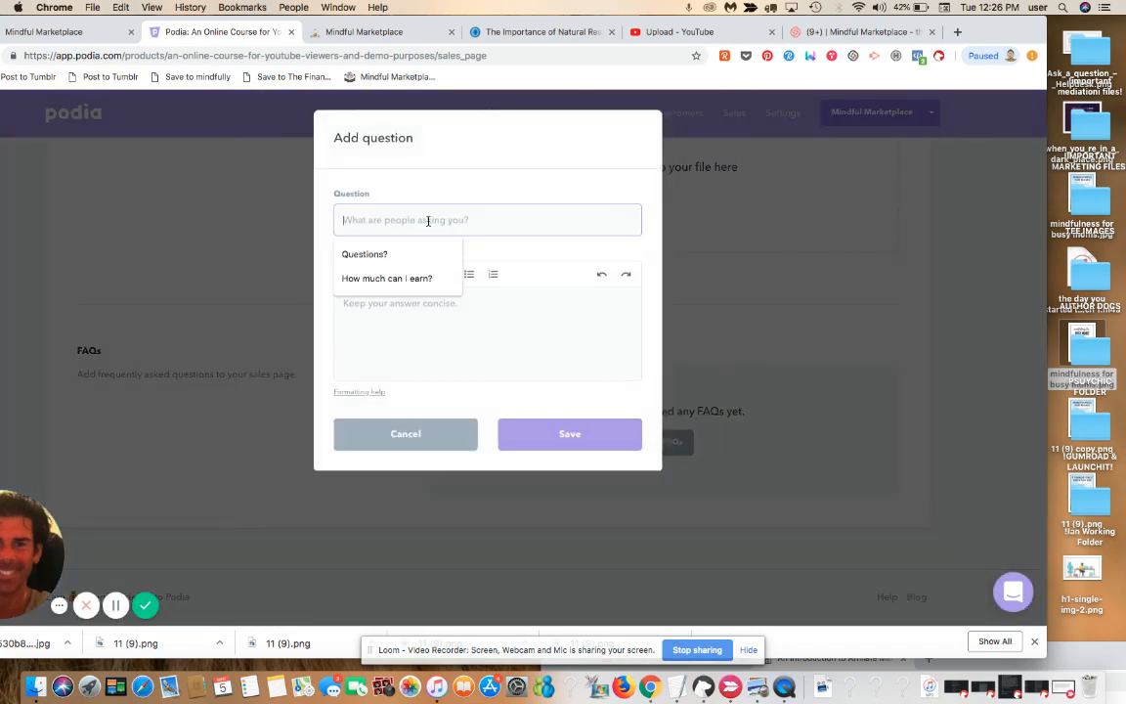
type("Why shoulld I ")
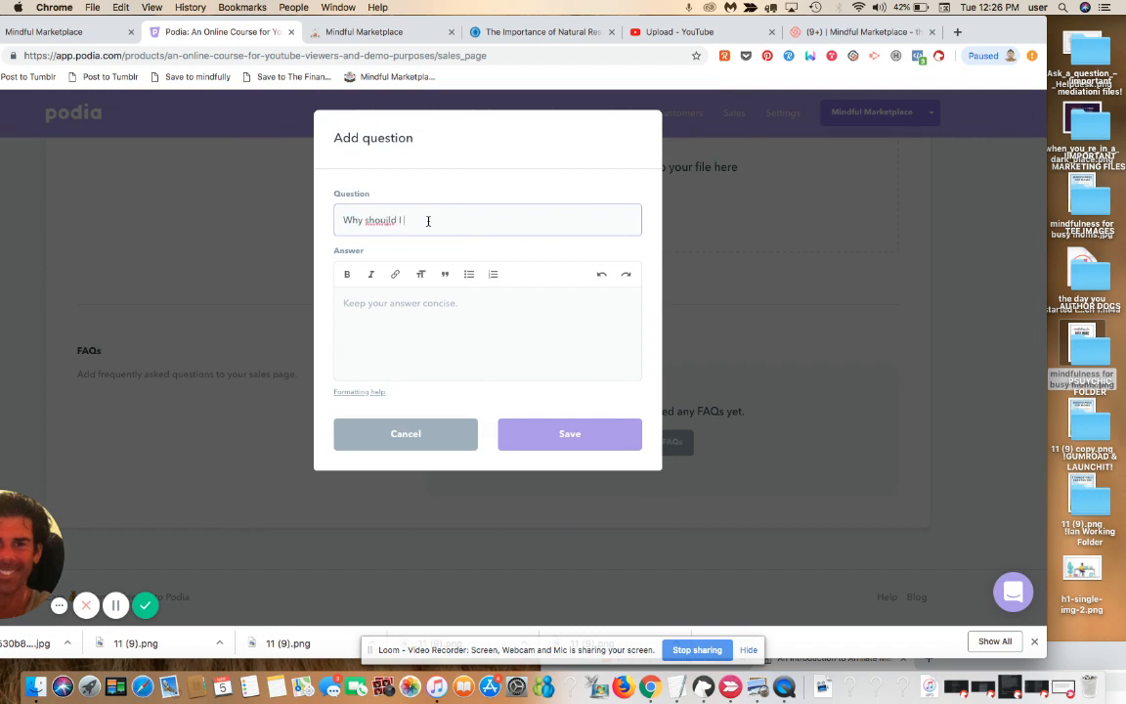
key("BackSpace")
key("BackSpace")
key("BackSpace")
key("BackSpace")
key("BackSpace")
type("d I trust you?")
Enter the FAQ answer "Good question. My therapist says you shouldn't." and save the entry.
left_click(408, 314)
type("M")
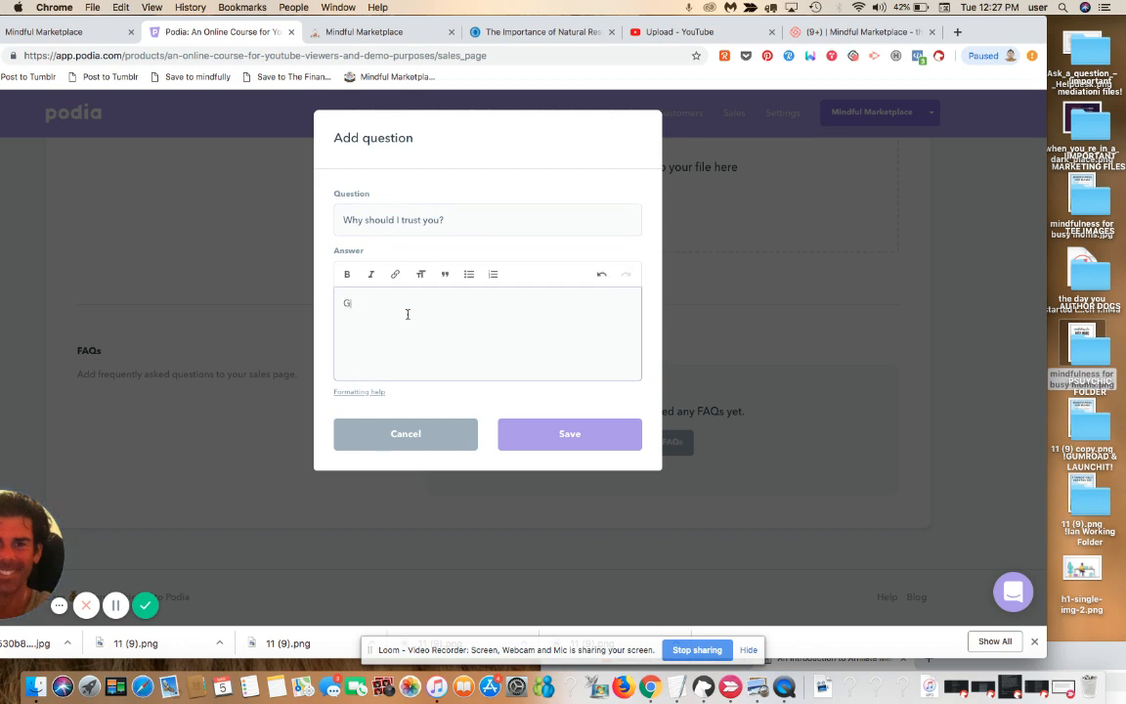
type("ood question. My therapist should")
key("BackSpace")
key("BackSpace")
key("BackSpace")
key("BackSpace")
key("BackSpace")
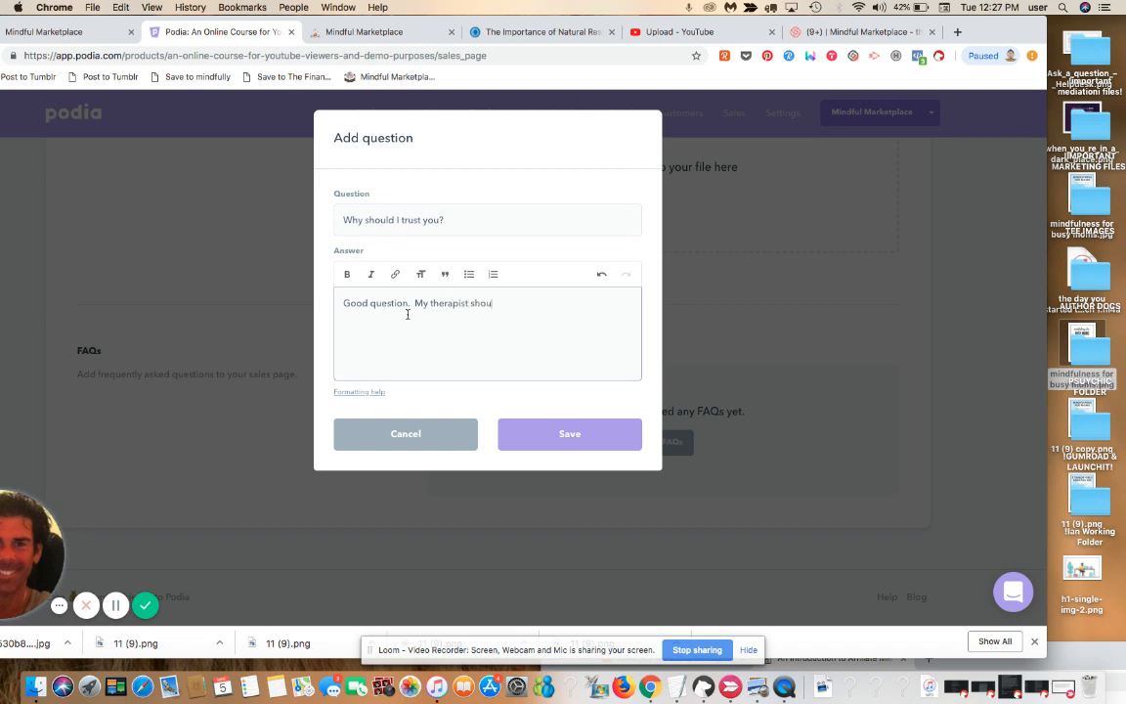
type("ays you shouldn't.")
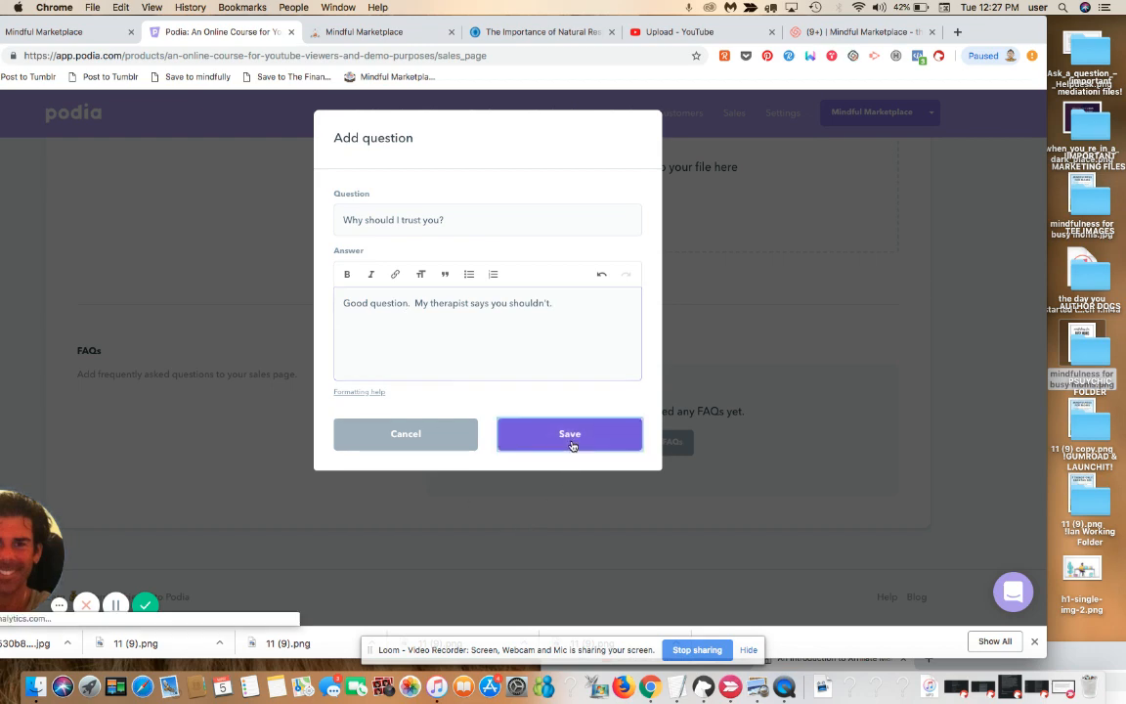
left_click(572, 443)
scroll(974, 382, "up", 8)
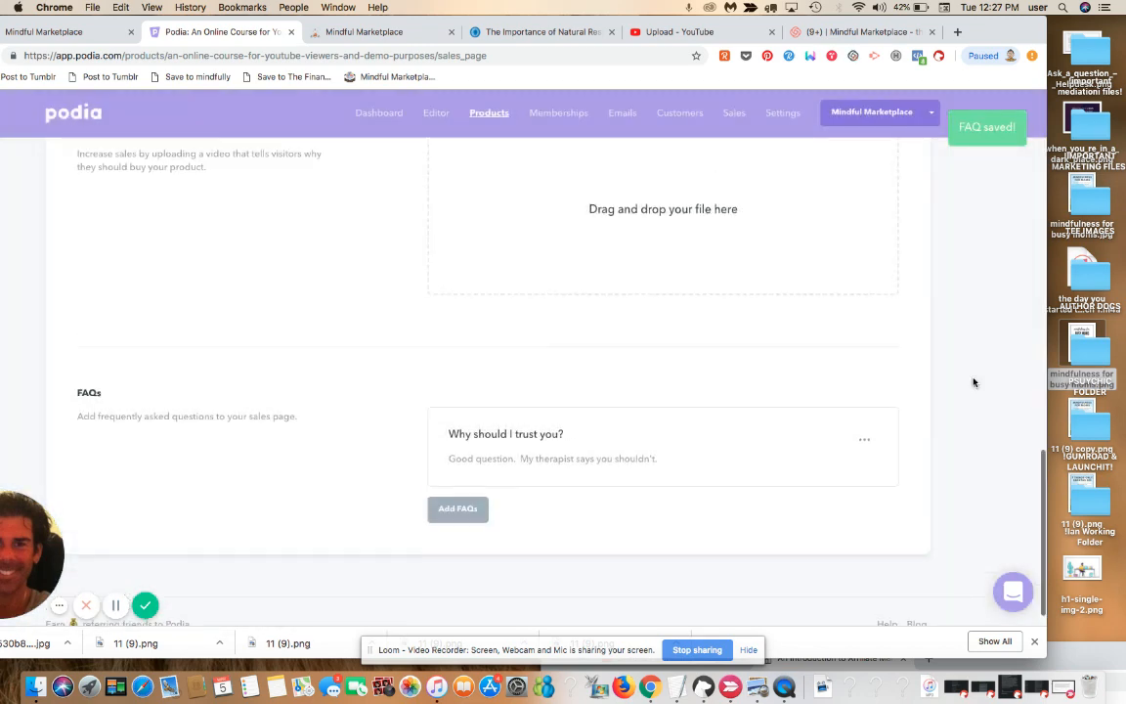
scroll(974, 382, "up", 8)
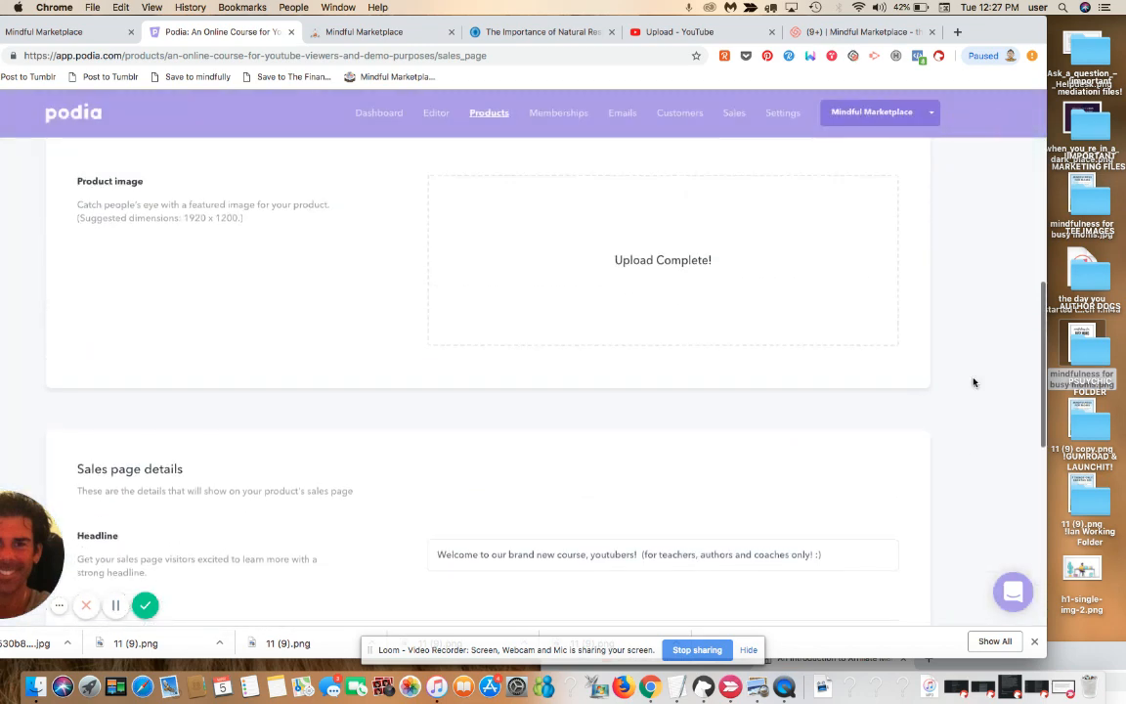
Preview the course's sales page, review its headline, purchase options, contents and FAQs, and widen the browser window.
scroll(974, 382, "up", 2)
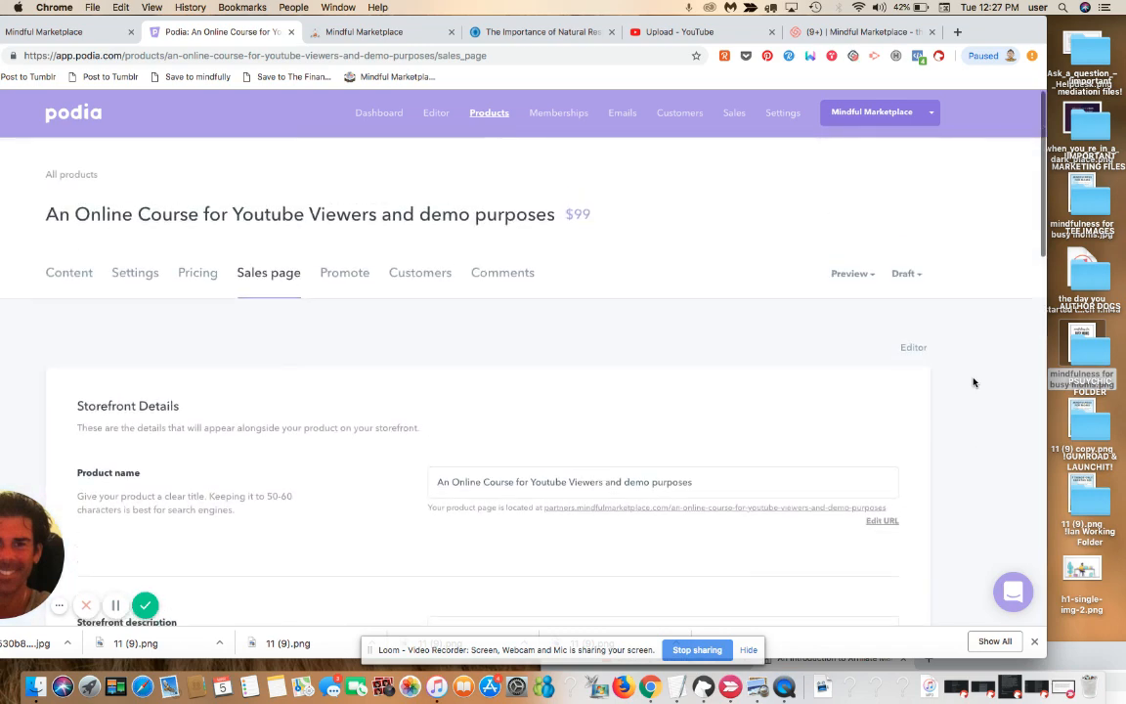
left_click(860, 276)
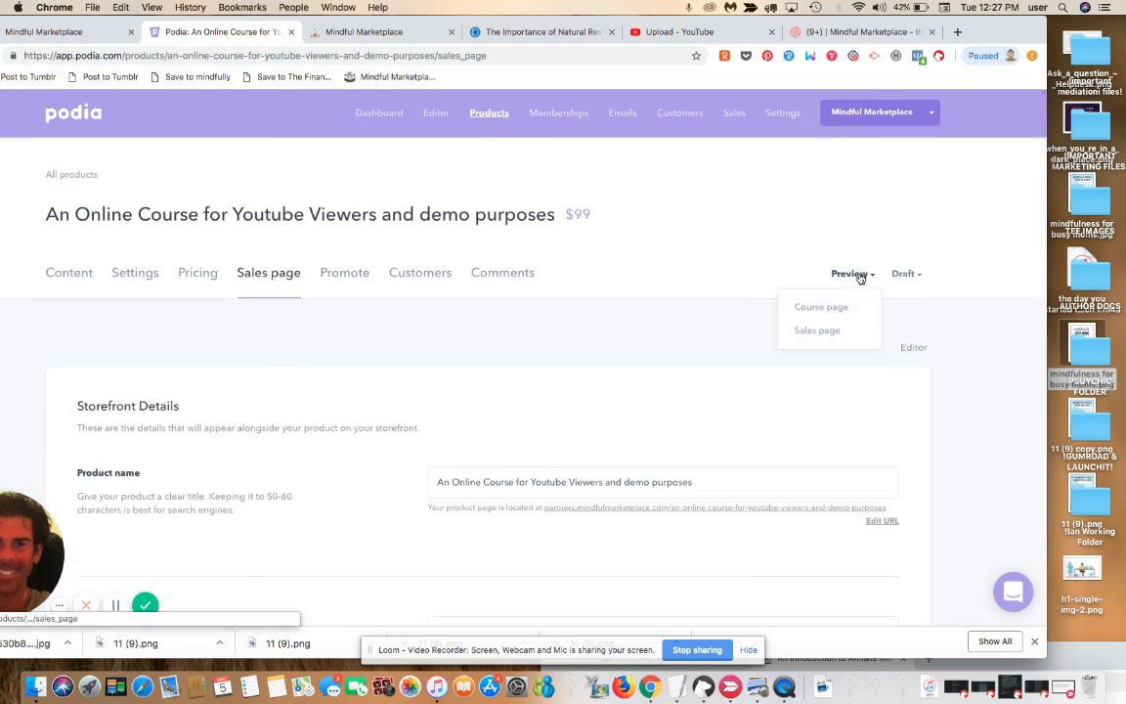
left_click(800, 330)
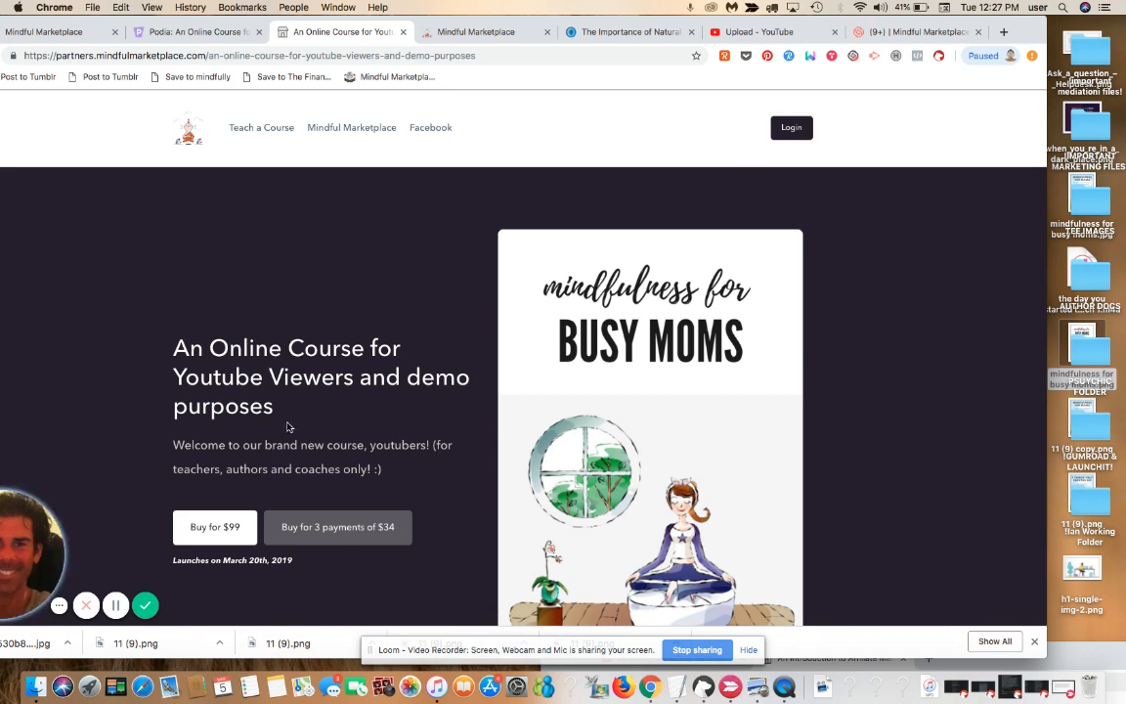
scroll(298, 426, "down", 1)
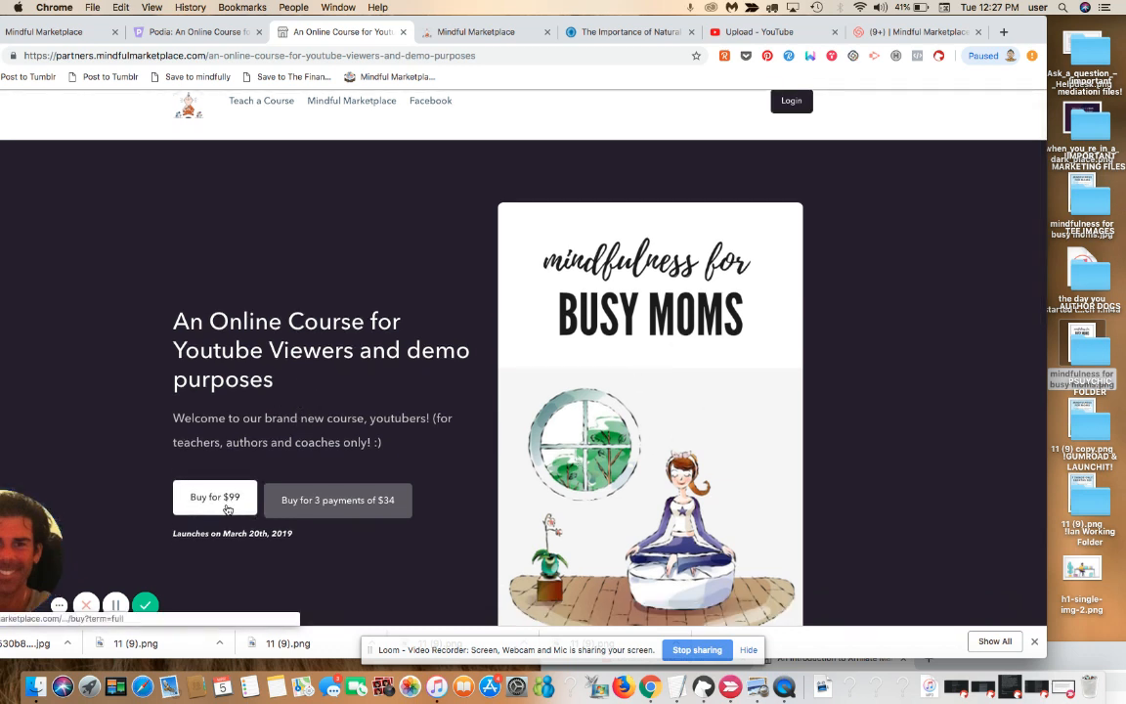
scroll(330, 507, "down", 5)
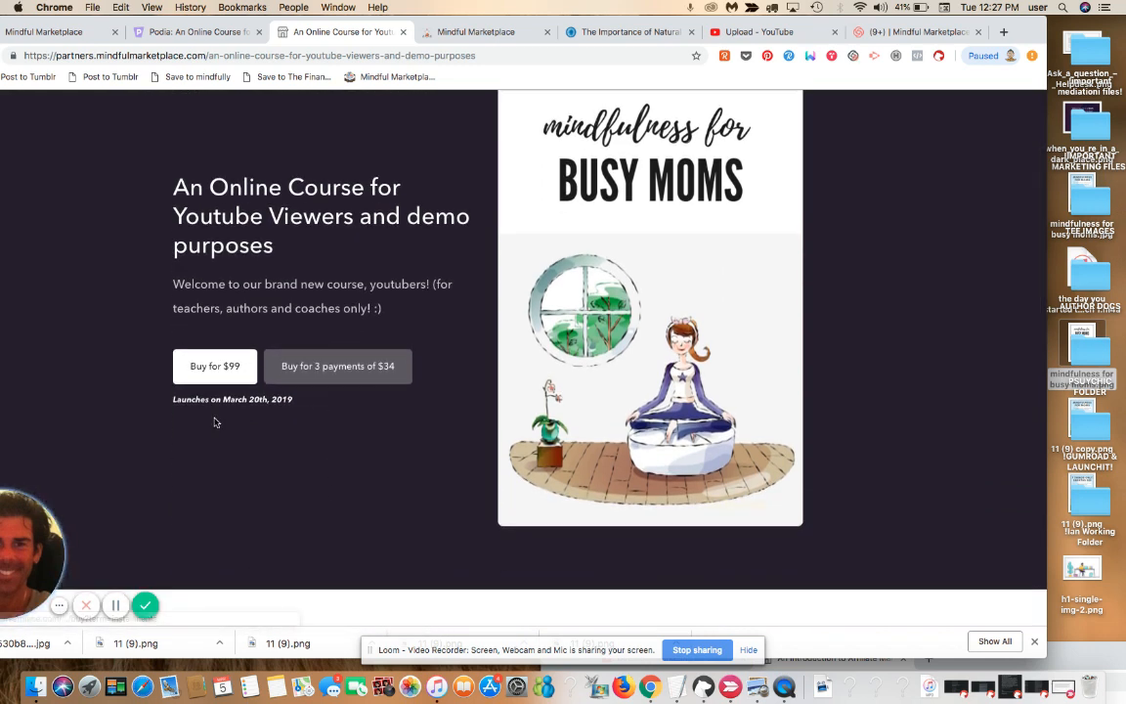
scroll(271, 414, "down", 10)
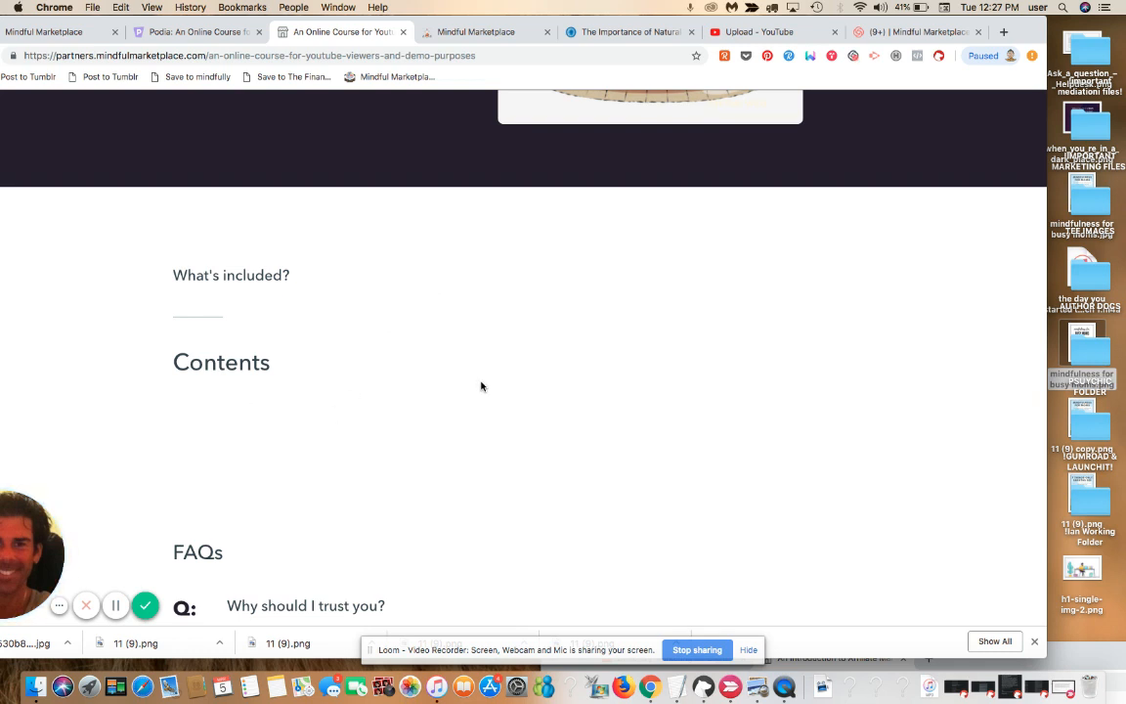
scroll(480, 385, "down", 4)
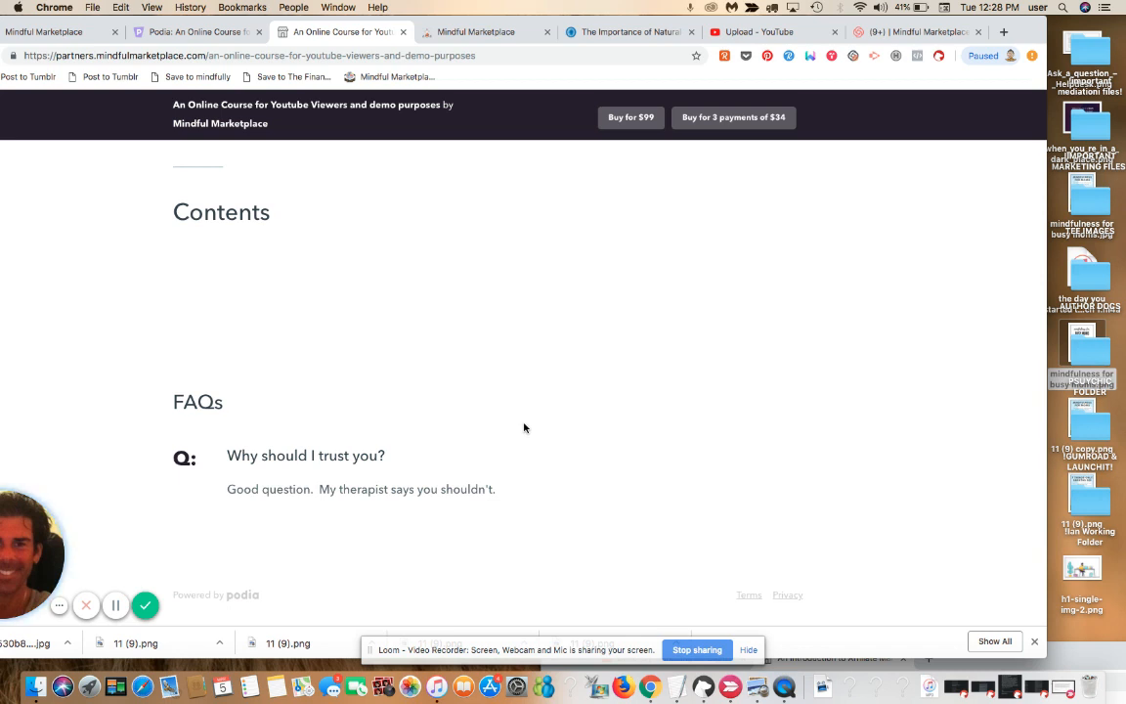
scroll(524, 427, "up", 4)
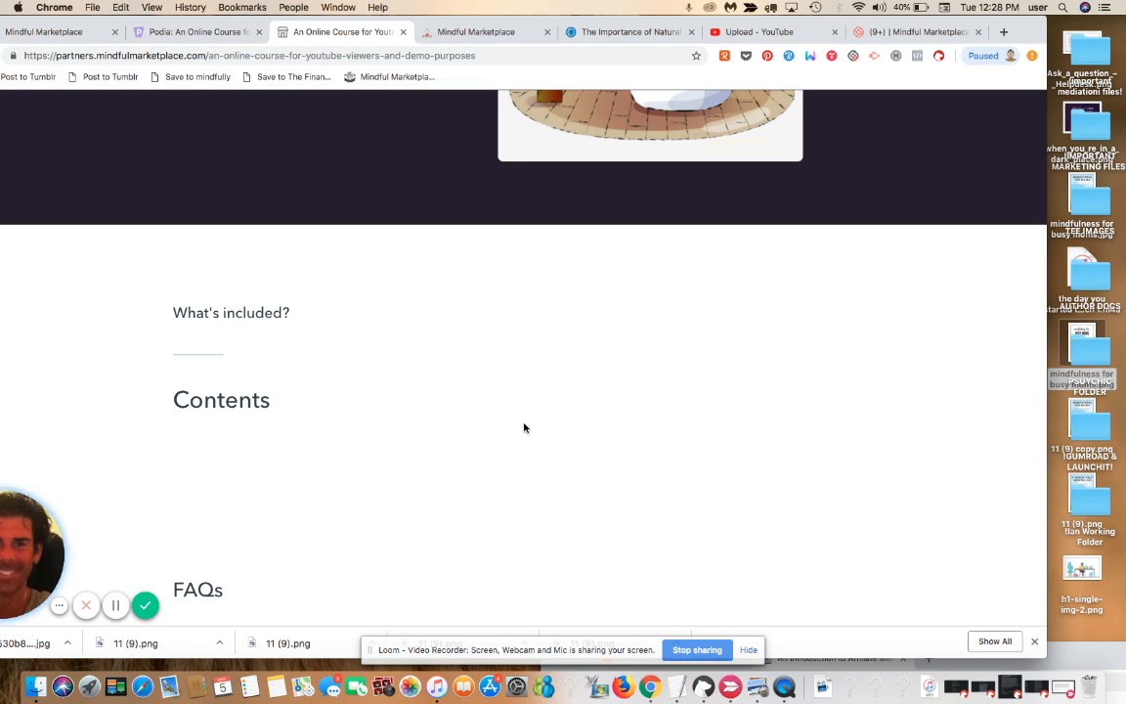
scroll(524, 427, "down", 5)
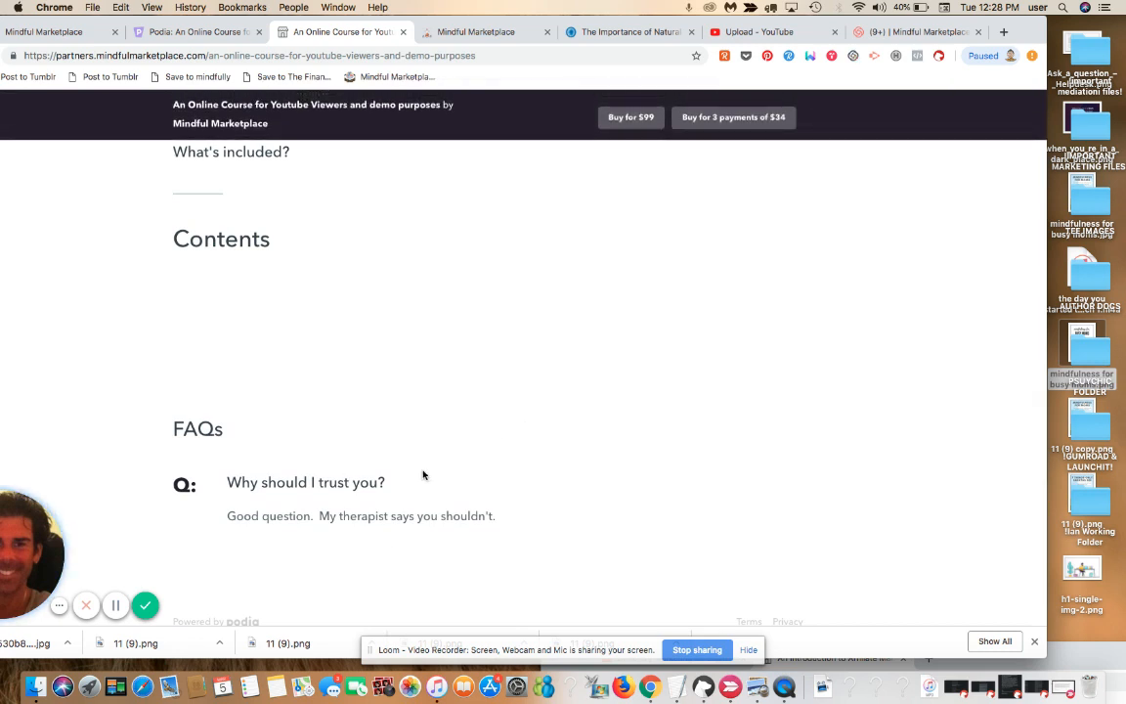
scroll(423, 475, "up", 10)
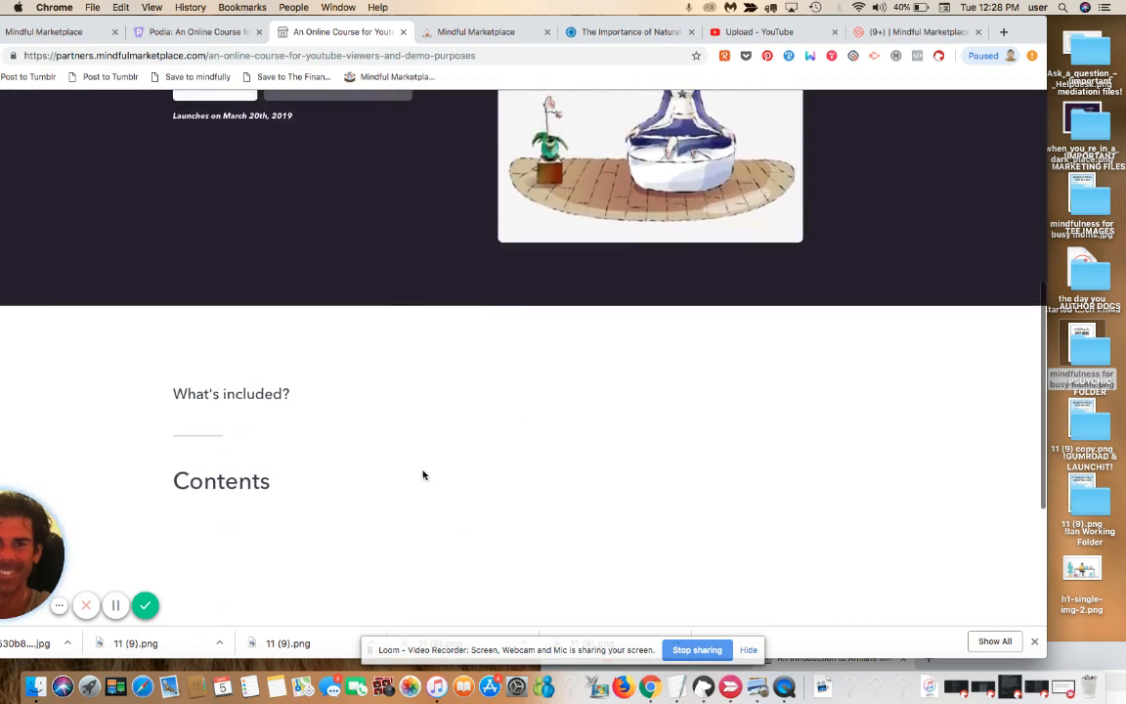
scroll(424, 475, "up", 5)
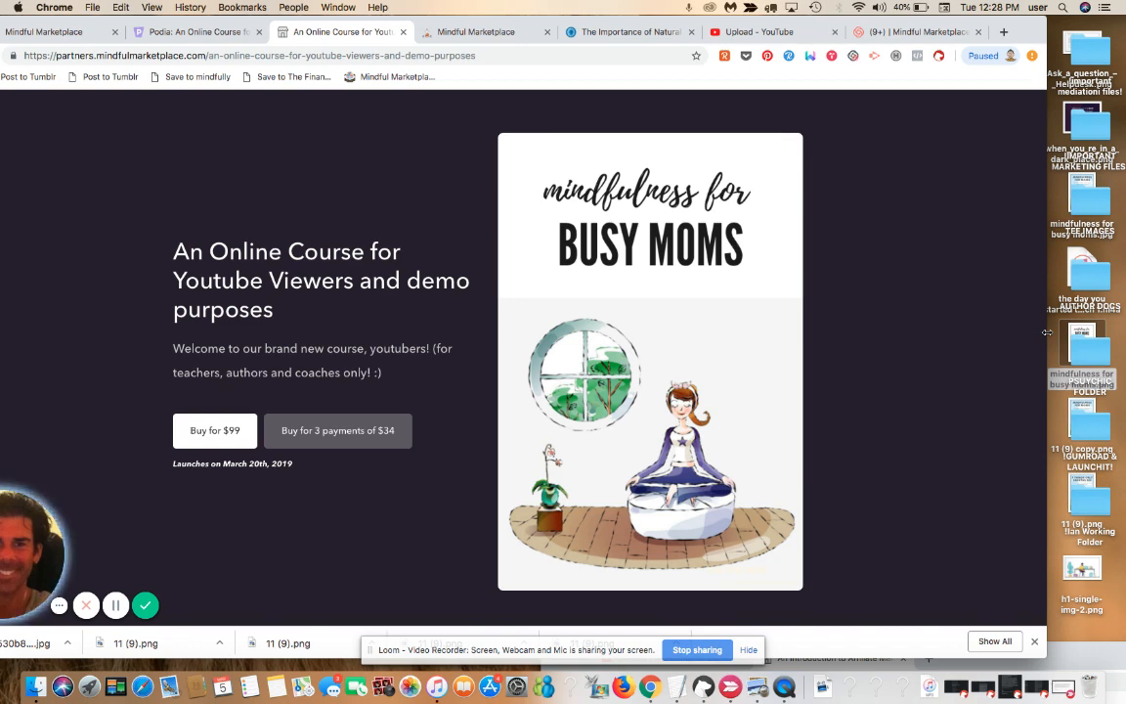
left_click_drag(1047, 333, 1124, 332)
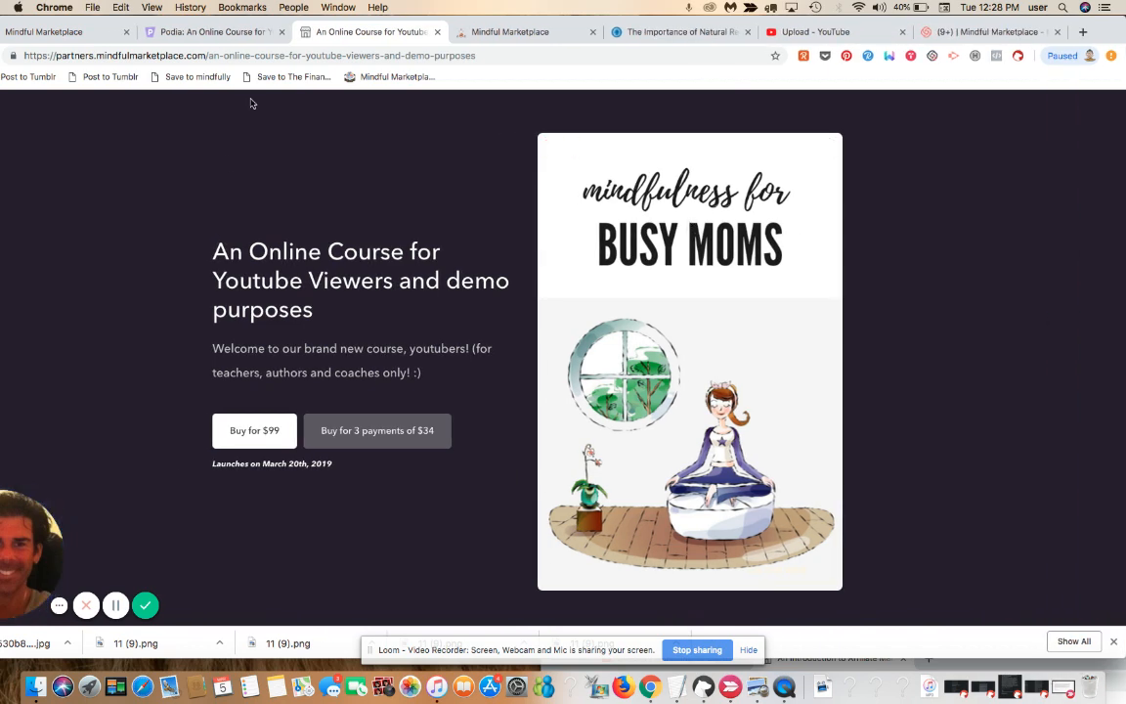
Return to the course's Content section in Podia and check which content types can be added to the Welcome! section.
left_click(203, 33)
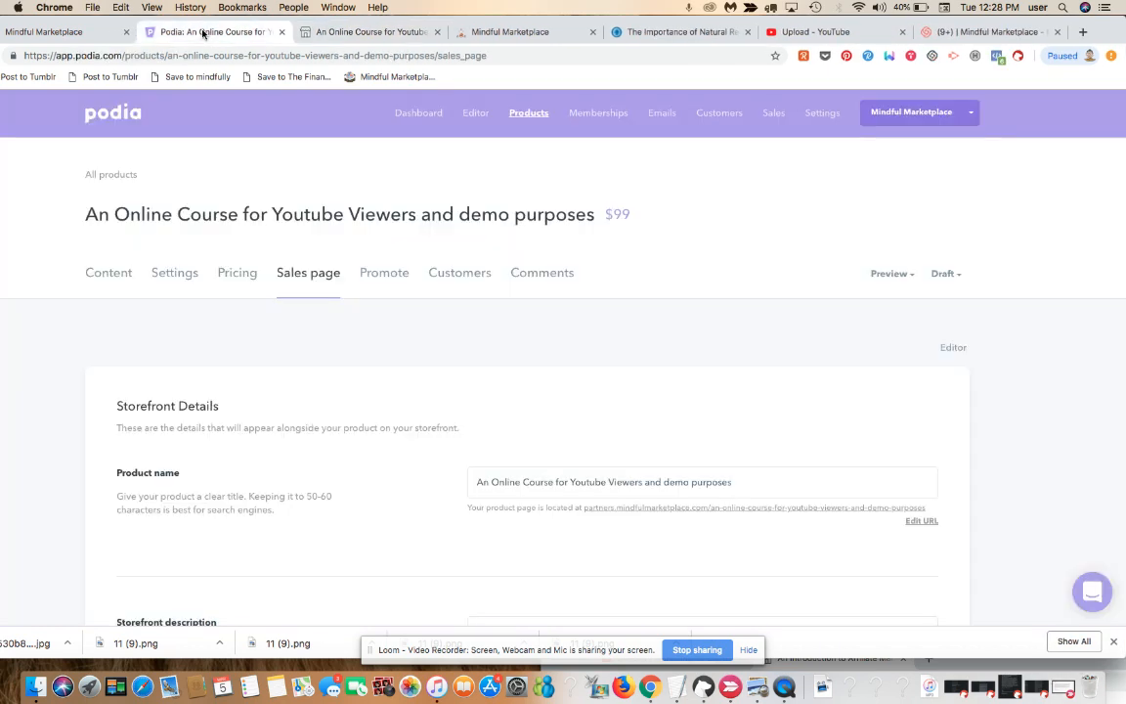
scroll(733, 256, "down", 2)
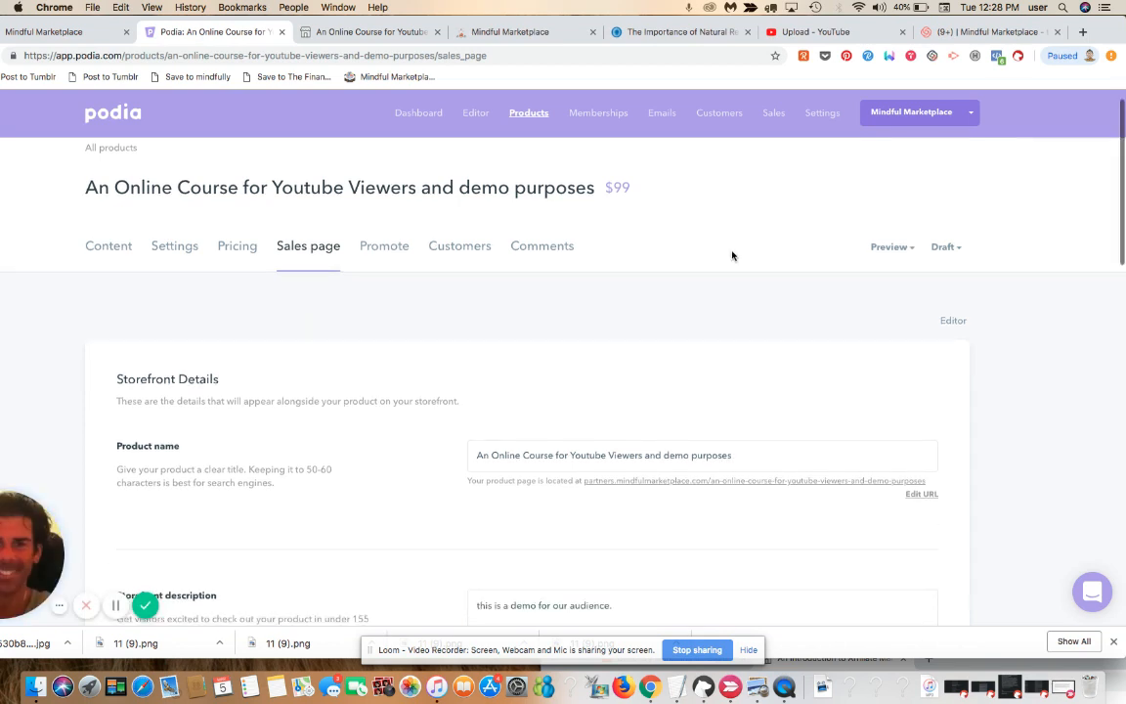
scroll(732, 256, "up", 2)
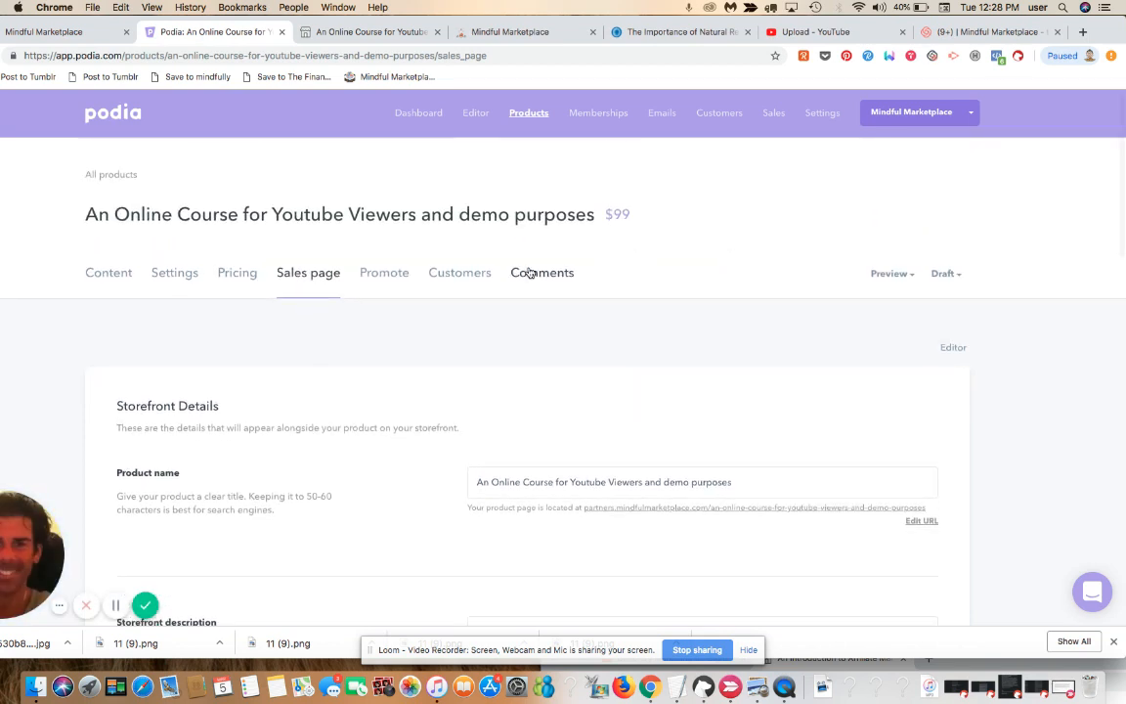
left_click(108, 273)
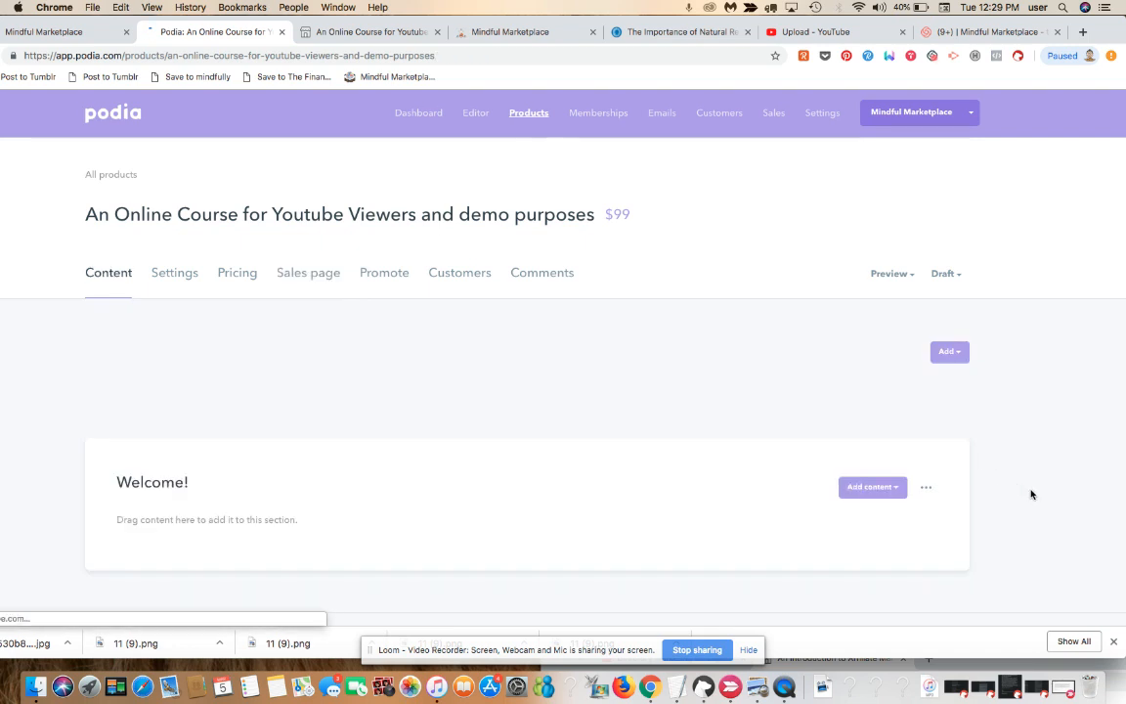
scroll(1032, 495, "down", 1)
scroll(1031, 494, "down", 1)
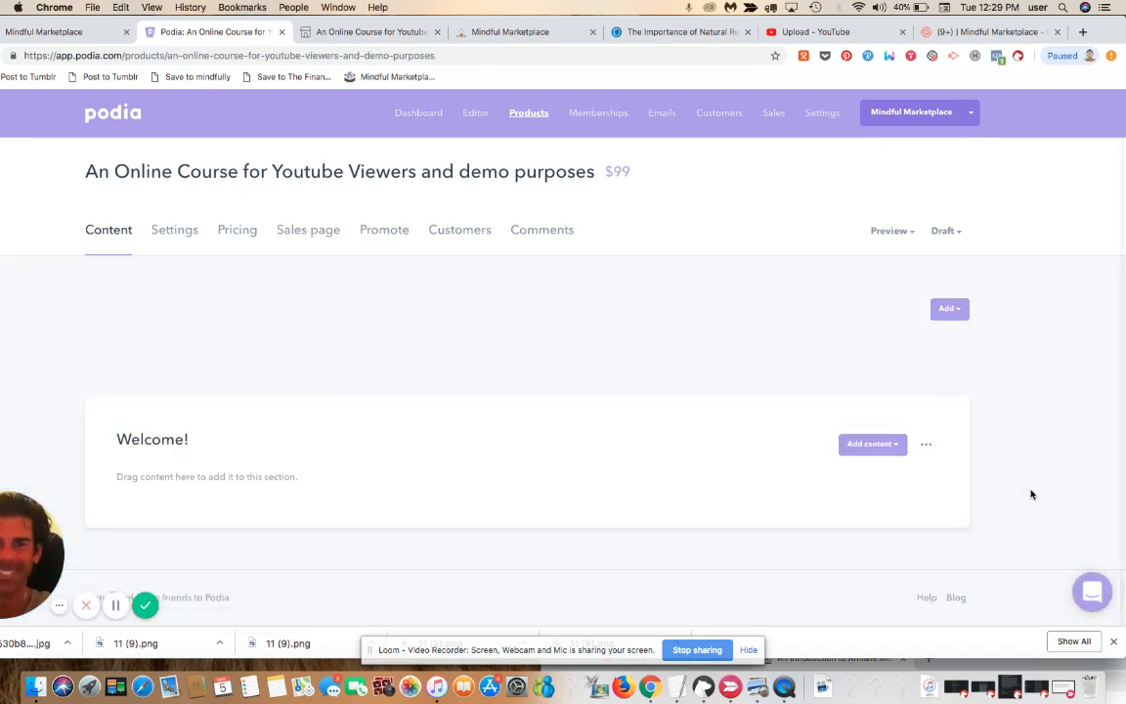
left_click(892, 446)
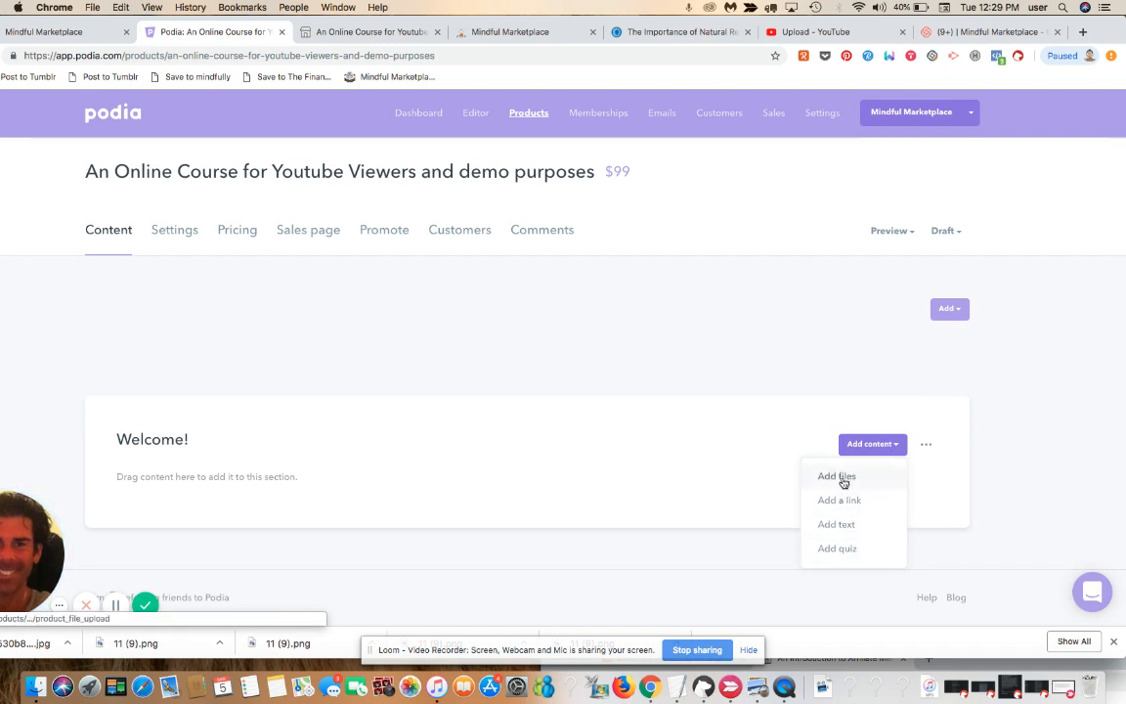
left_click(1038, 477)
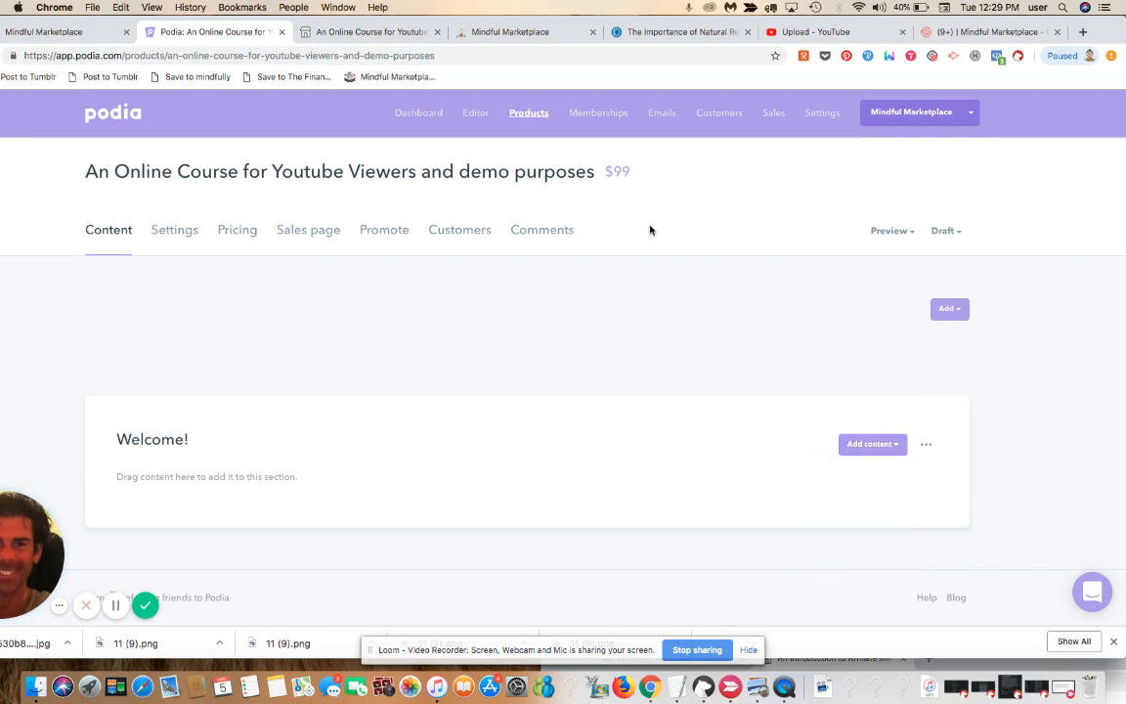
Set the course's publication status to Pre-launch.
left_click(900, 235)
left_click(1007, 221)
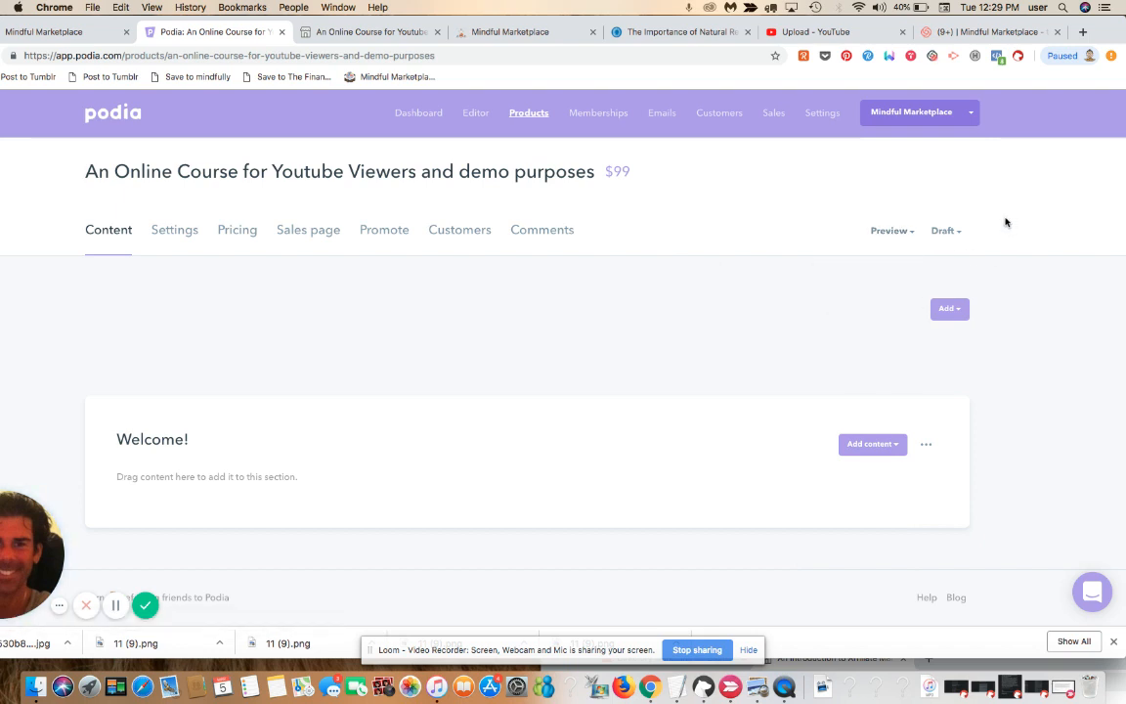
left_click(953, 235)
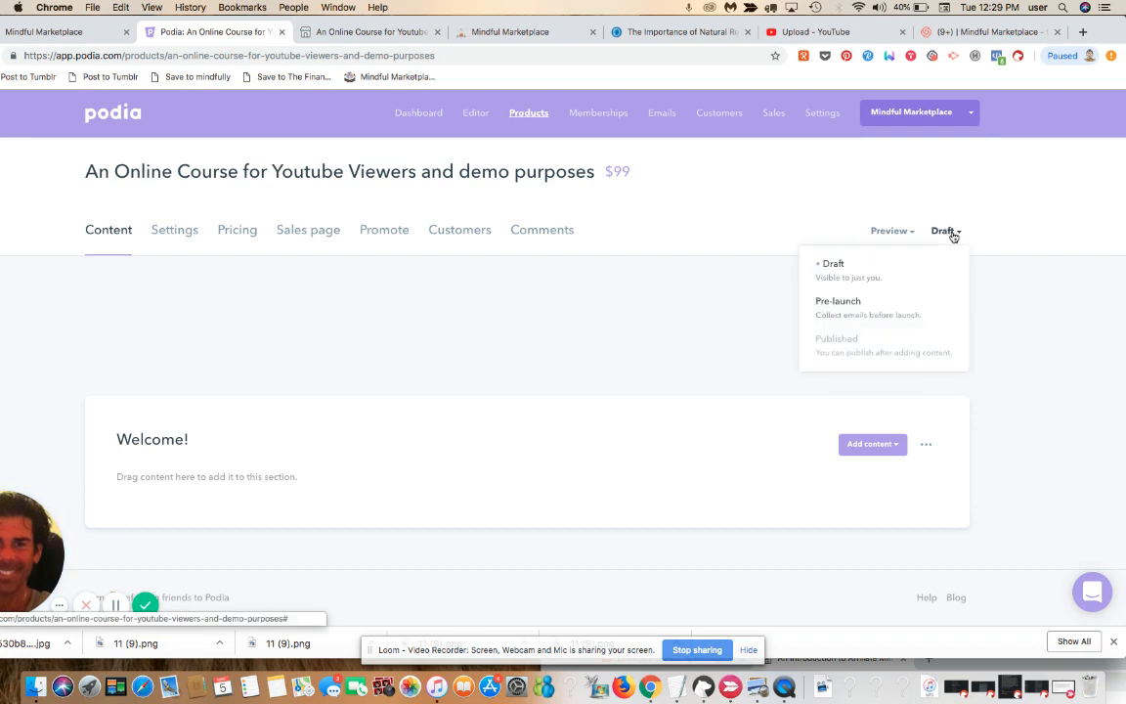
left_click(891, 310)
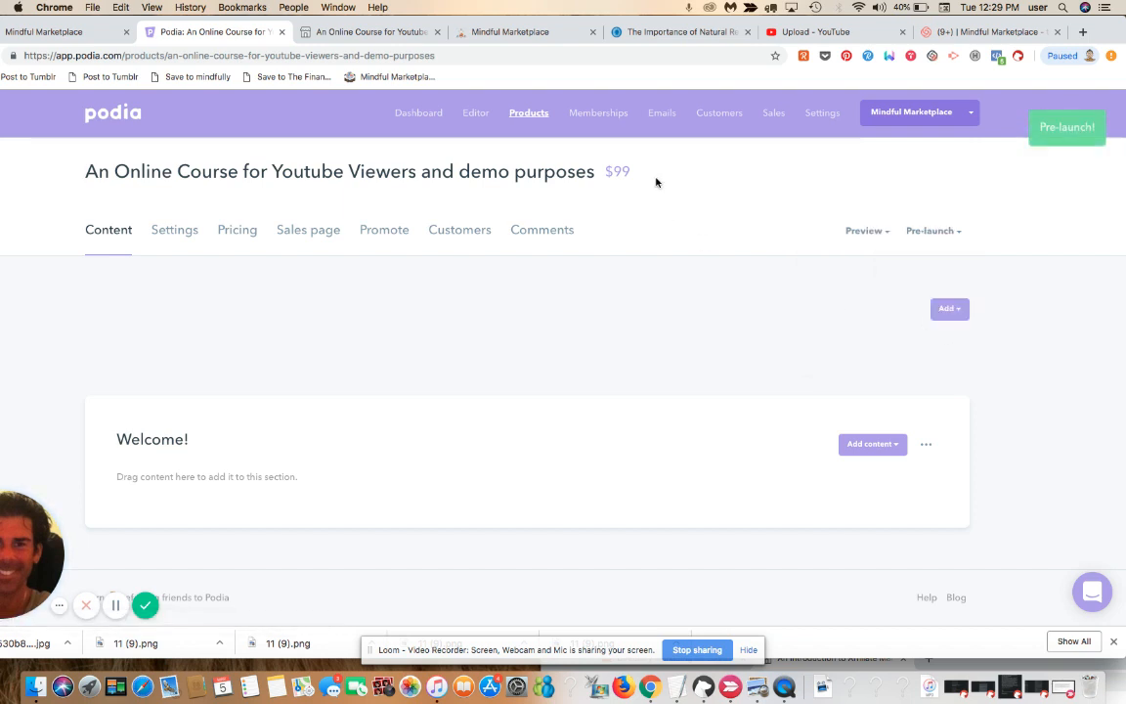
Preview the sales page of the pre-launch course and examine its email sign-up form.
left_click(873, 230)
left_click(843, 290)
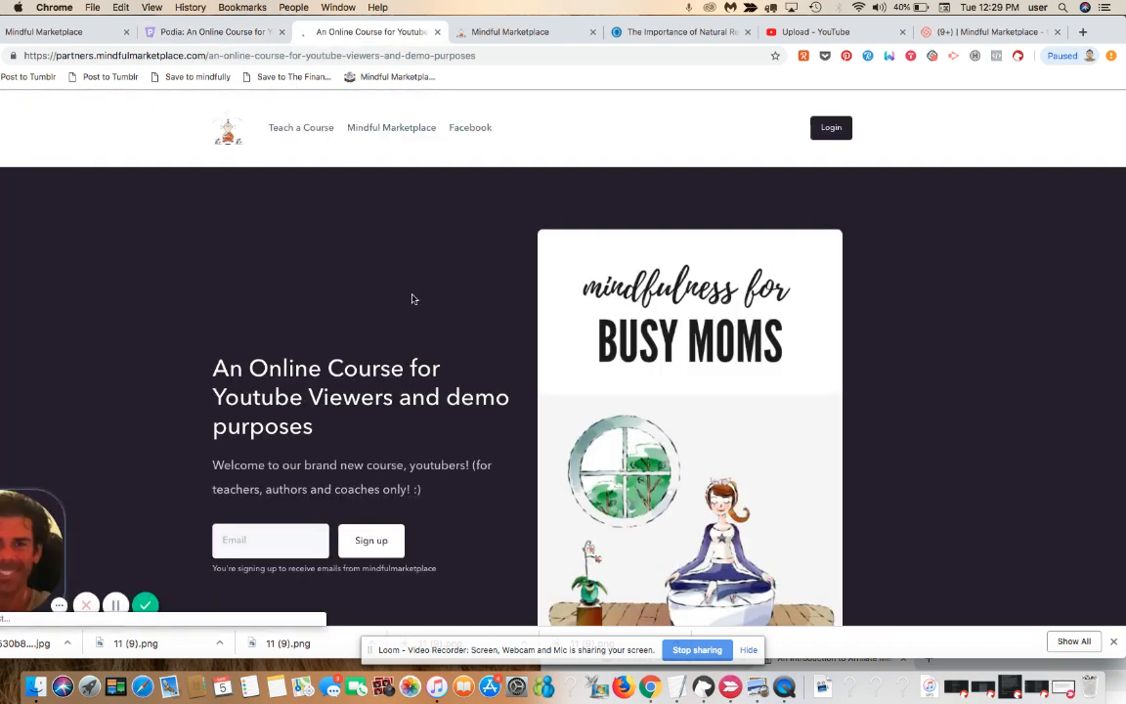
scroll(413, 300, "down", 1)
scroll(412, 299, "down", 3)
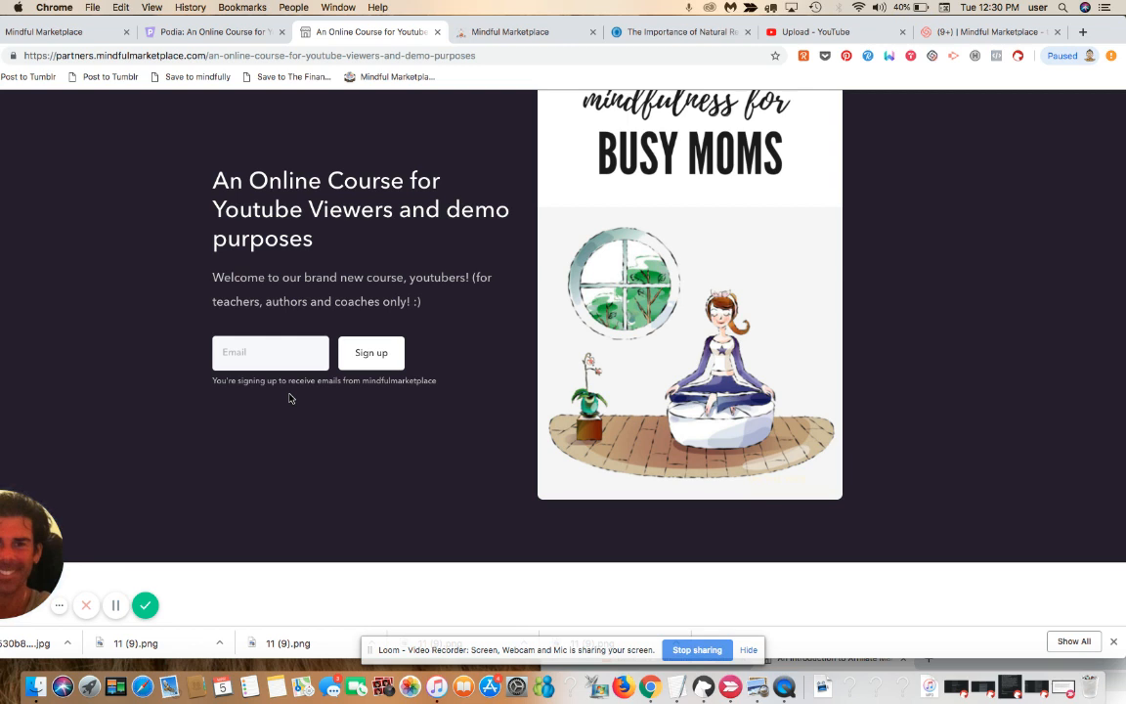
scroll(368, 283, "up", 3)
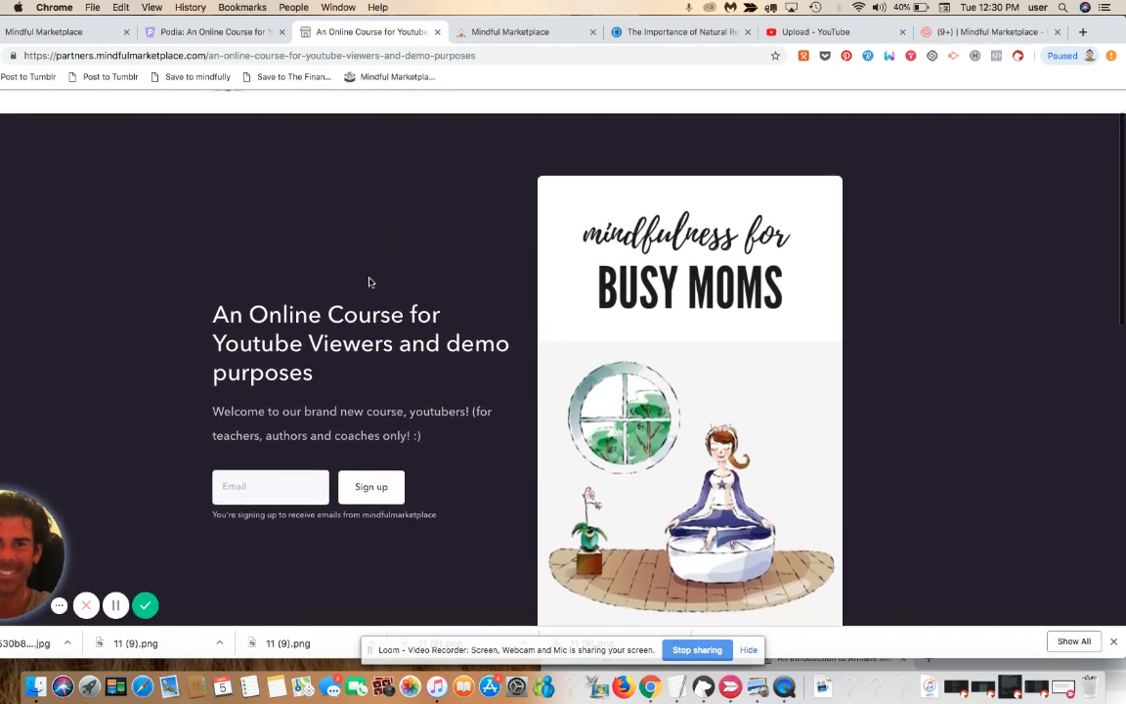
scroll(370, 283, "up", 1)
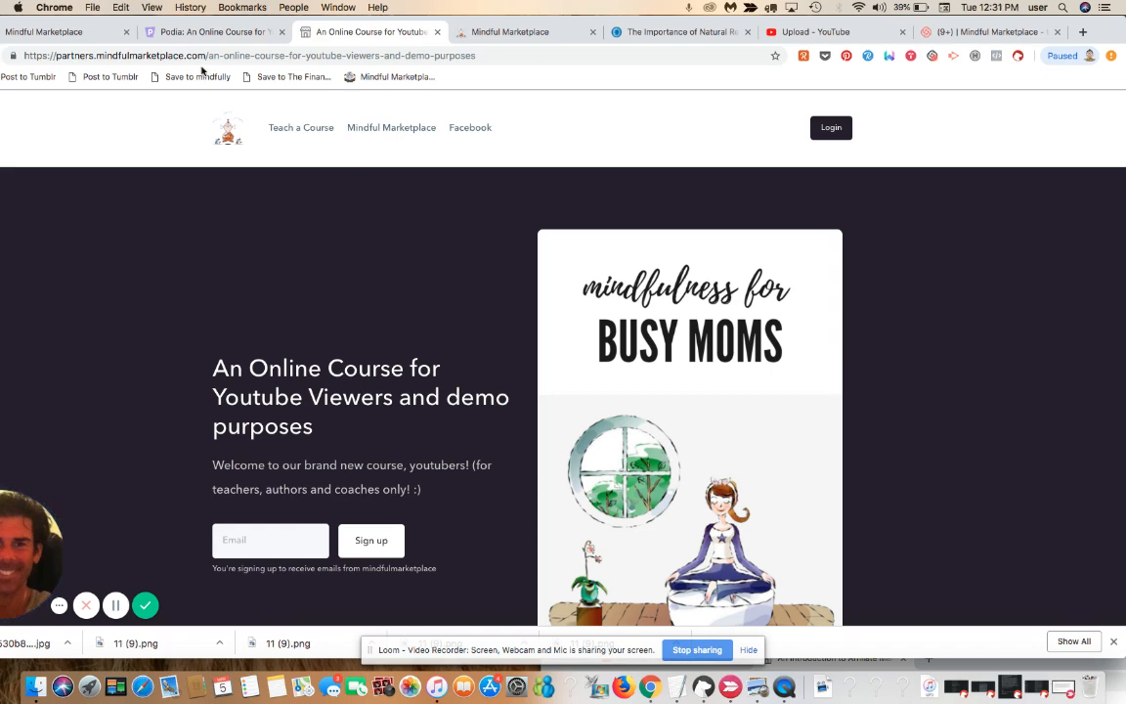
Look at the Mindful Marketplace dashboard in its own browser tab and return to the course's sales page preview.
left_click(74, 37)
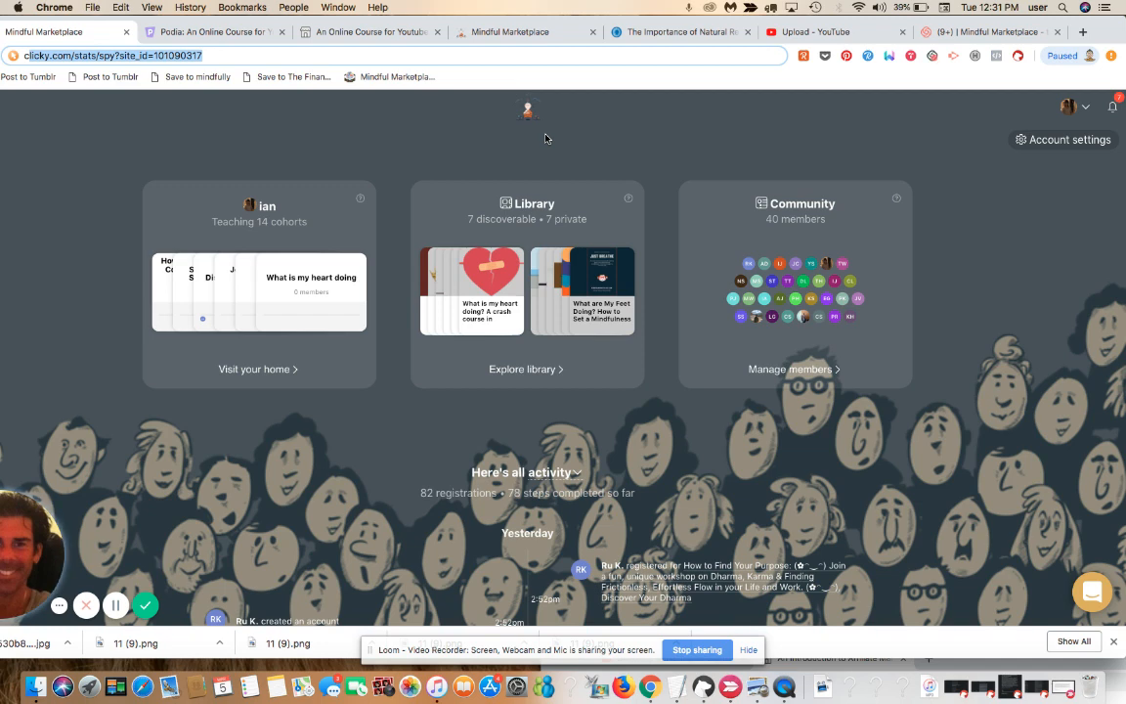
left_click(409, 32)
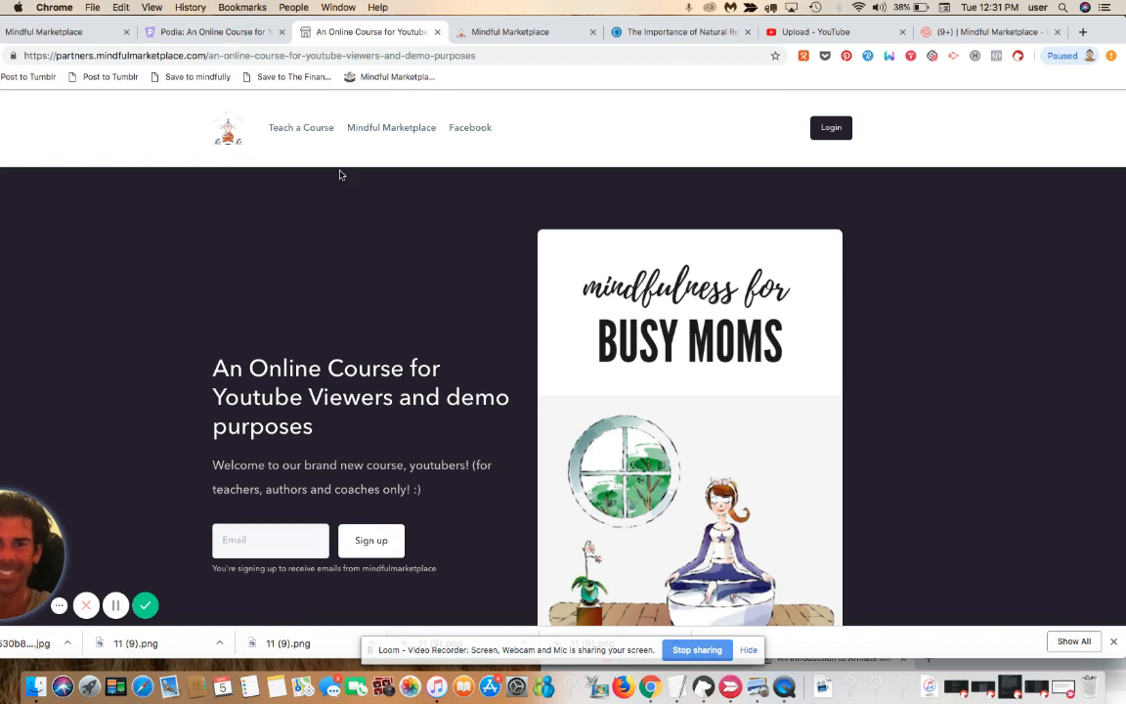